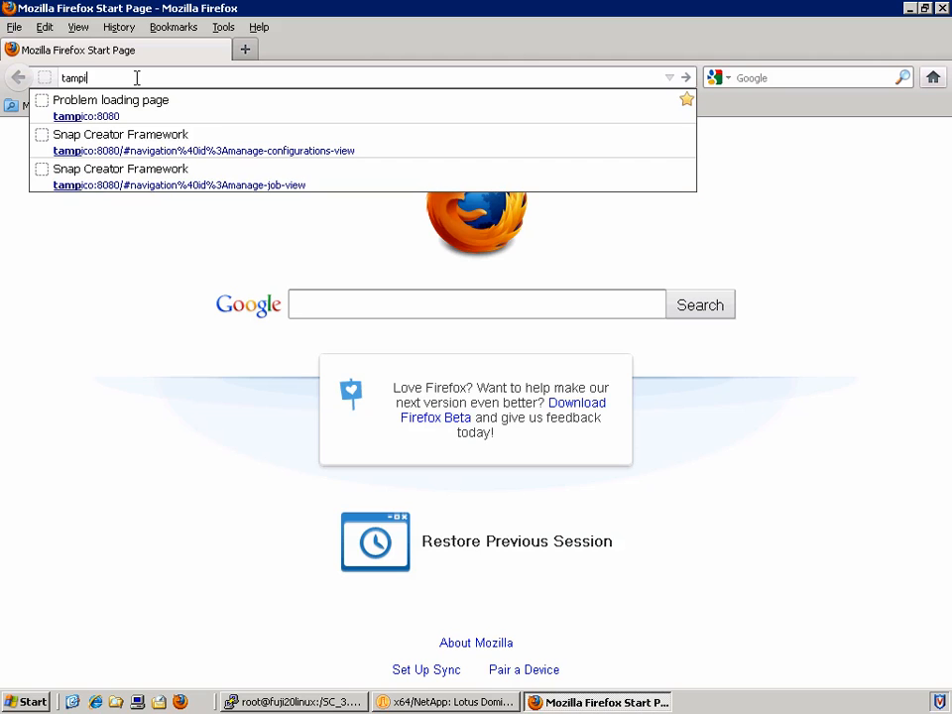
# Load tampico:8080 in Firefox to reach the Snap Creator login page
pyautogui.write('080')
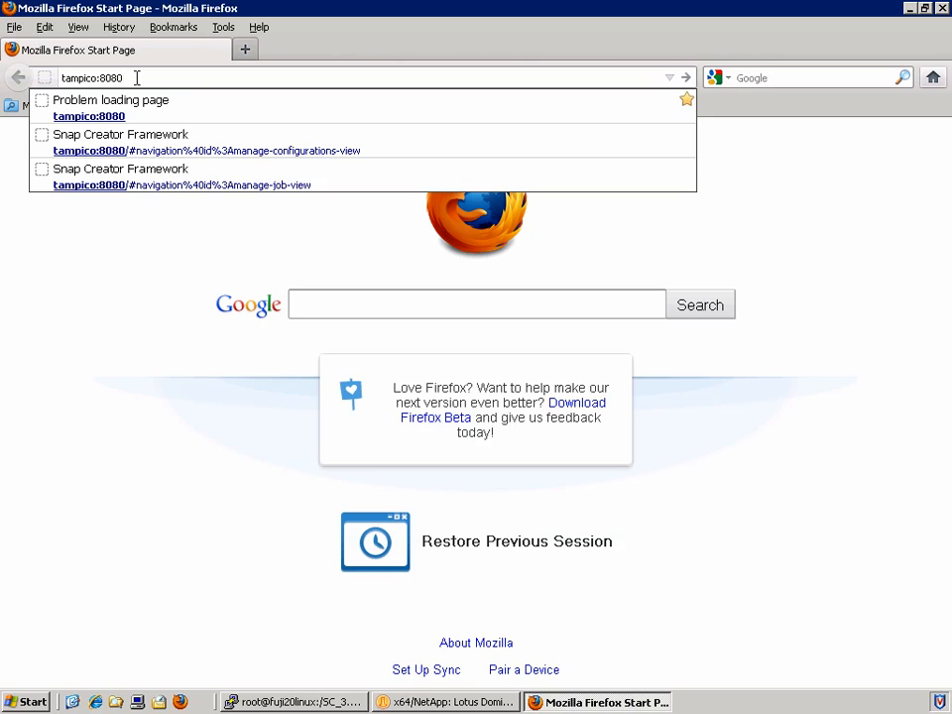
pyautogui.press('Return')
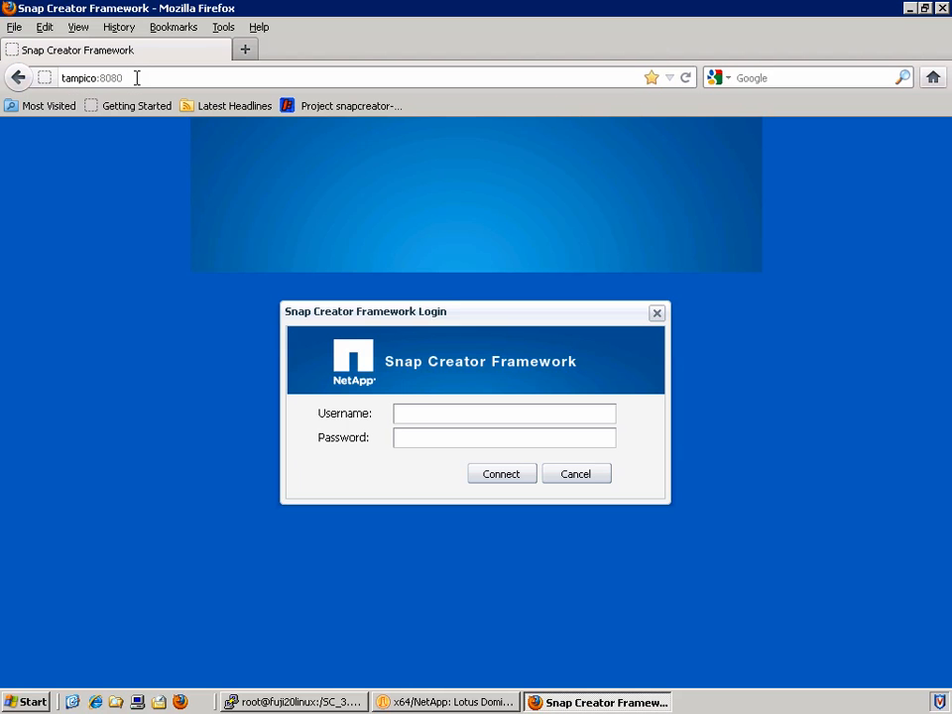
# Log in to Snap Creator with the admin username and its password
pyautogui.write('admin')
pyautogui.press('Tab')
pyautogui.write('*******')
pyautogui.press('Return')
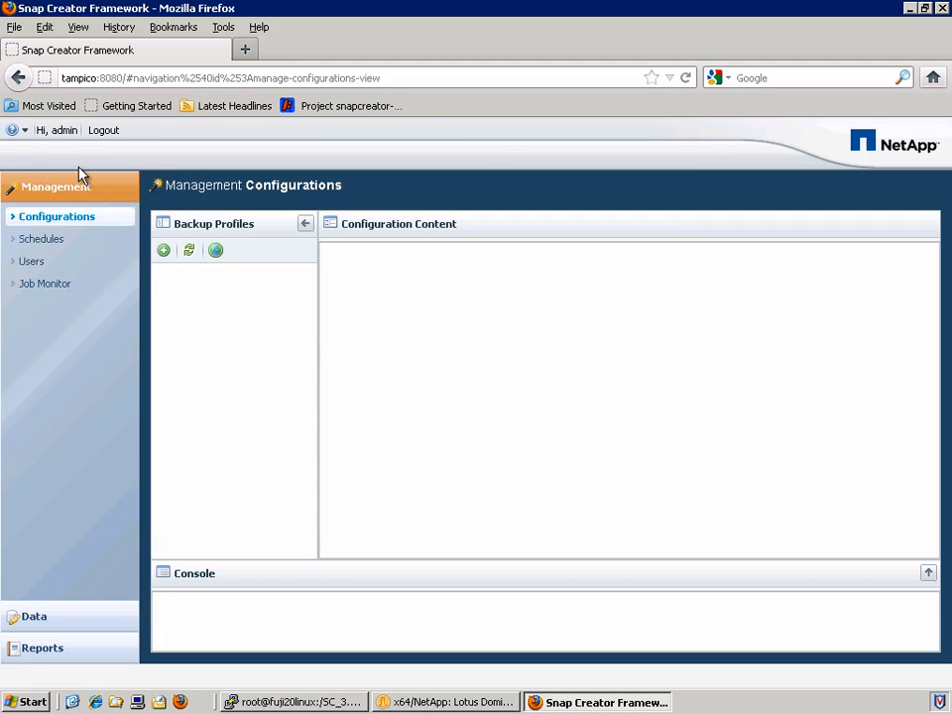
# Check the About box shows version 3.6.0, close it, and reopen the help menu
pyautogui.click(23, 133)
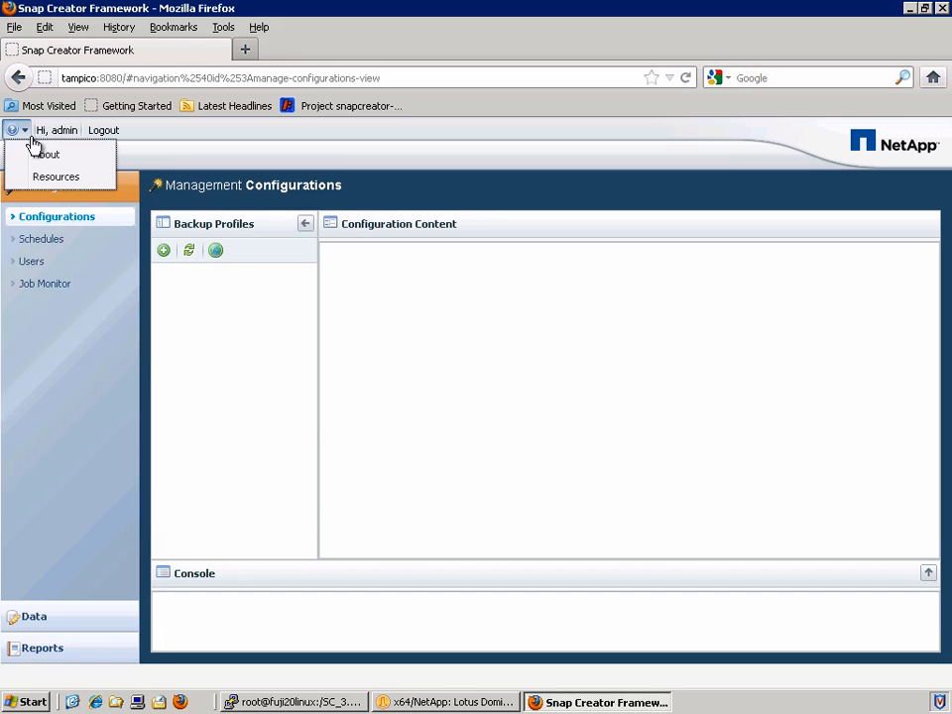
pyautogui.click(89, 162)
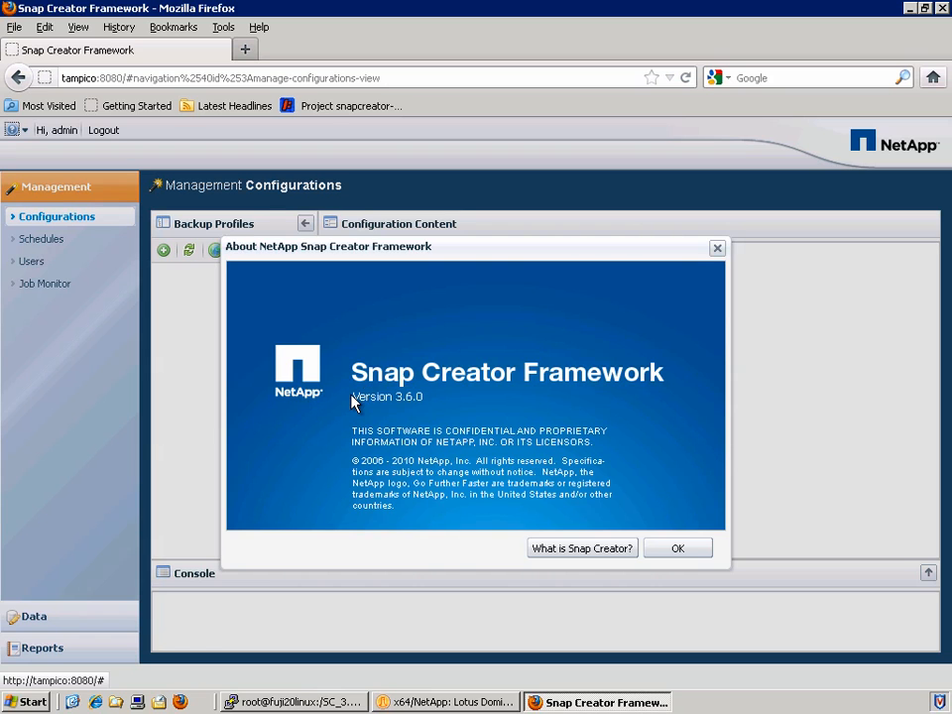
pyautogui.moveTo(354, 401); pyautogui.dragTo(474, 403)
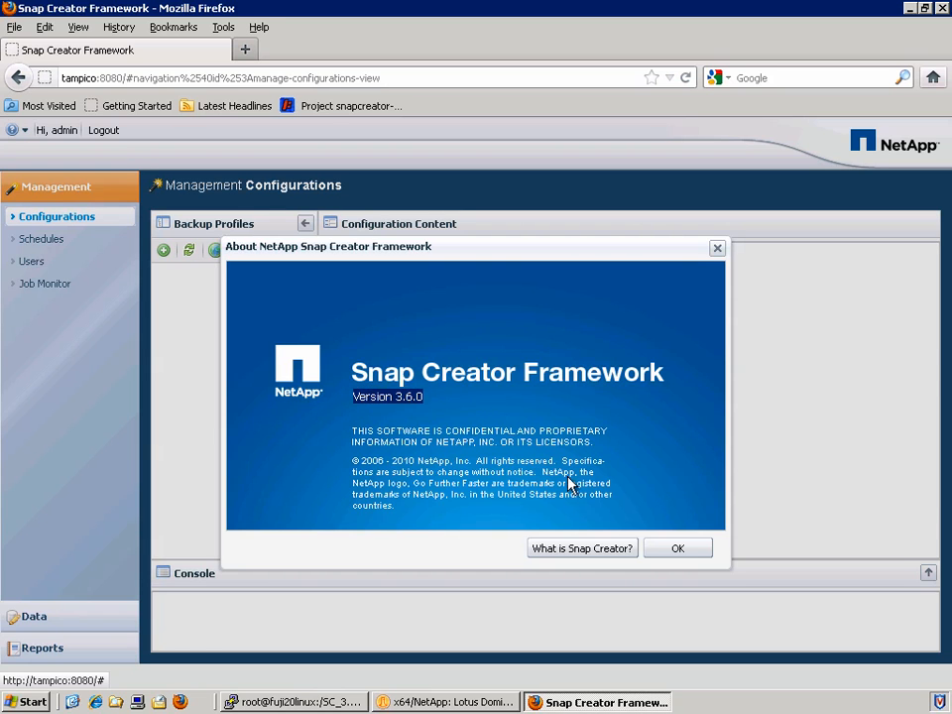
pyautogui.click(673, 549)
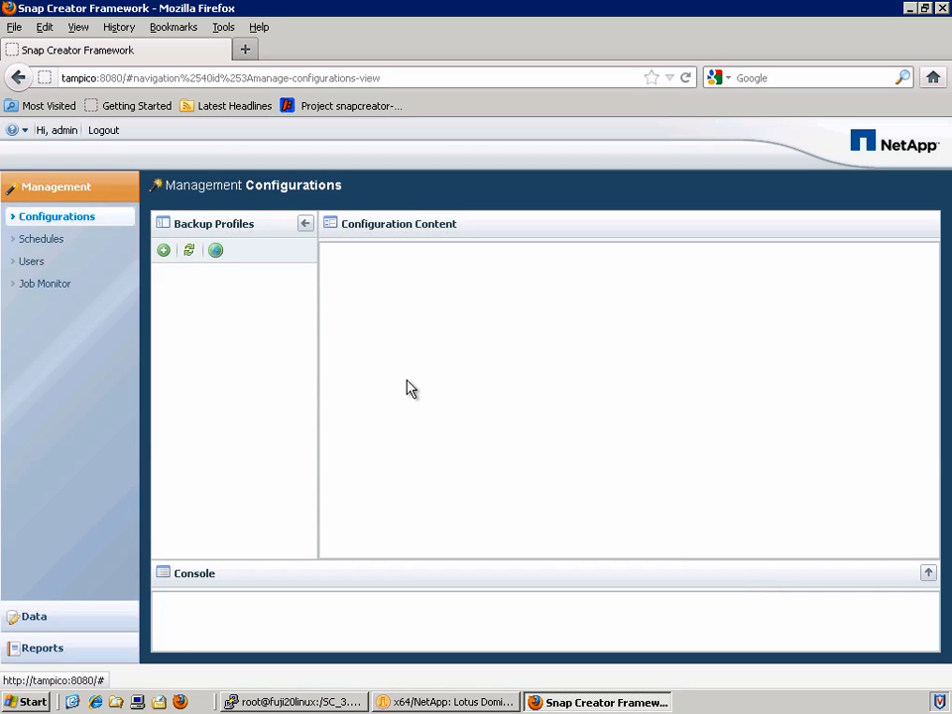
pyautogui.click(27, 132)
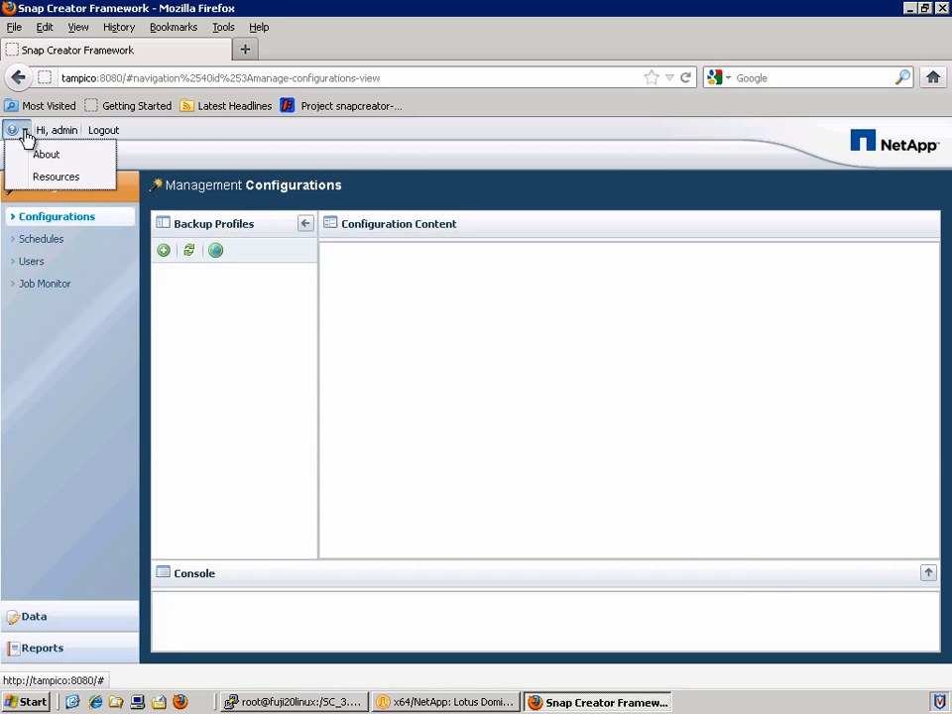
pyautogui.click(99, 178)
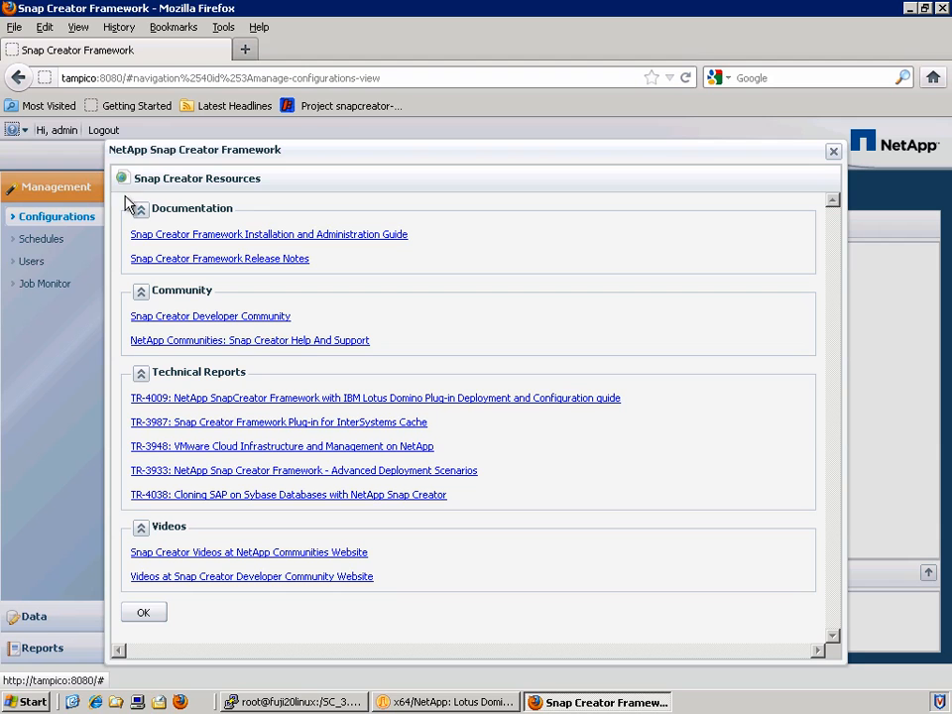
pyautogui.click(191, 316)
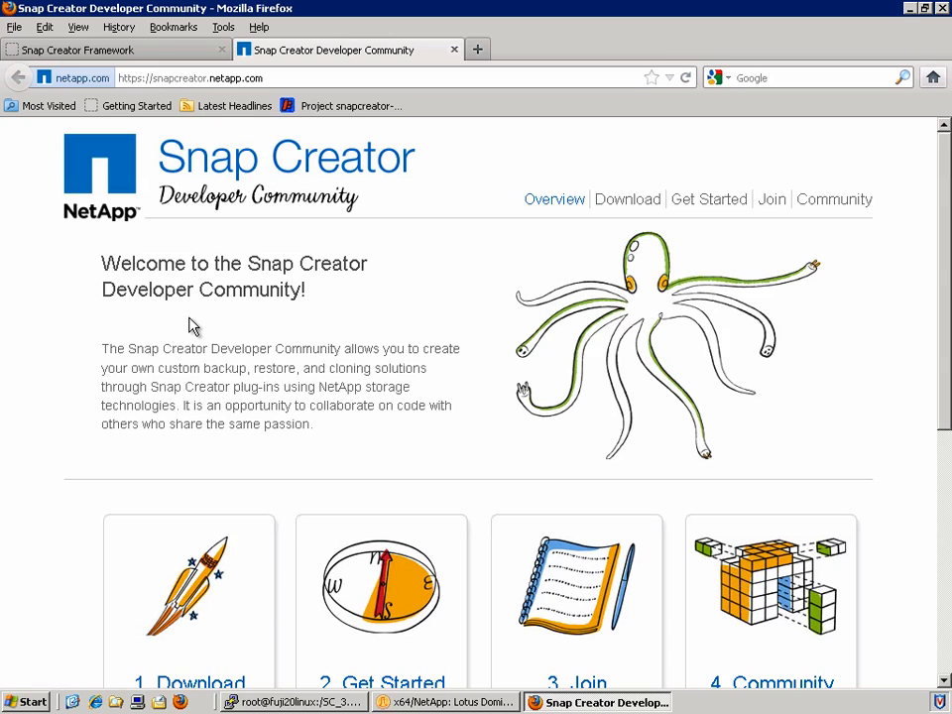
pyautogui.click(454, 50)
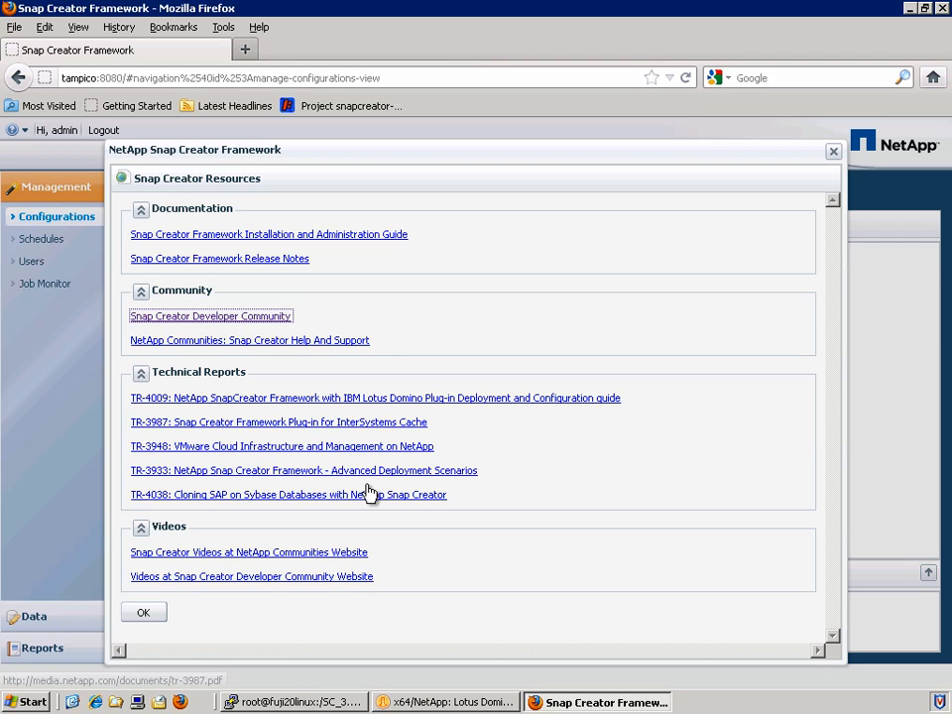
pyautogui.click(144, 615)
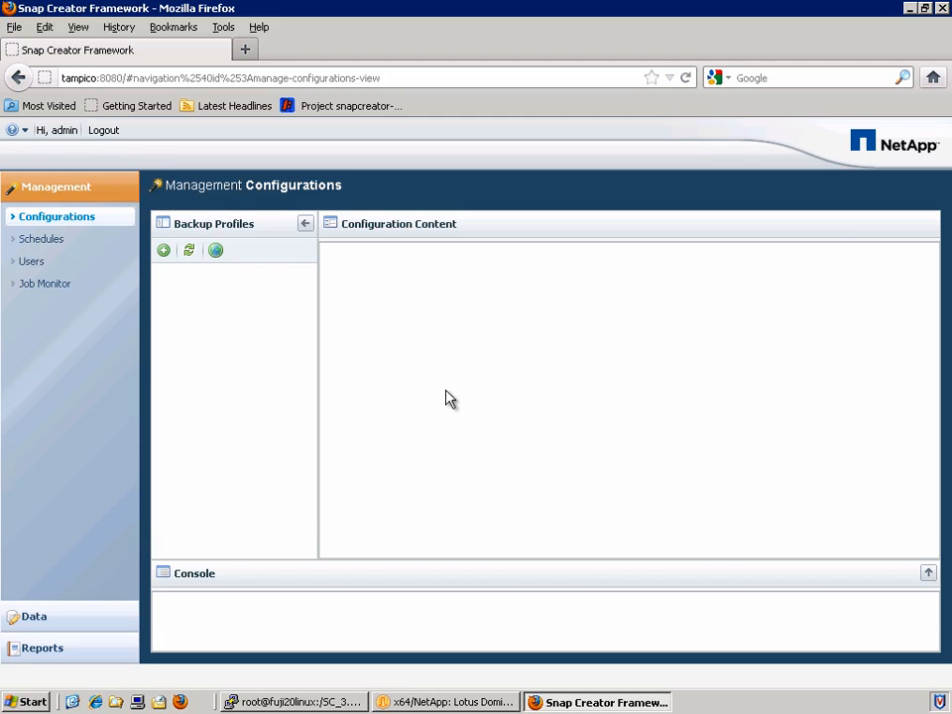
pyautogui.moveTo(190, 324)
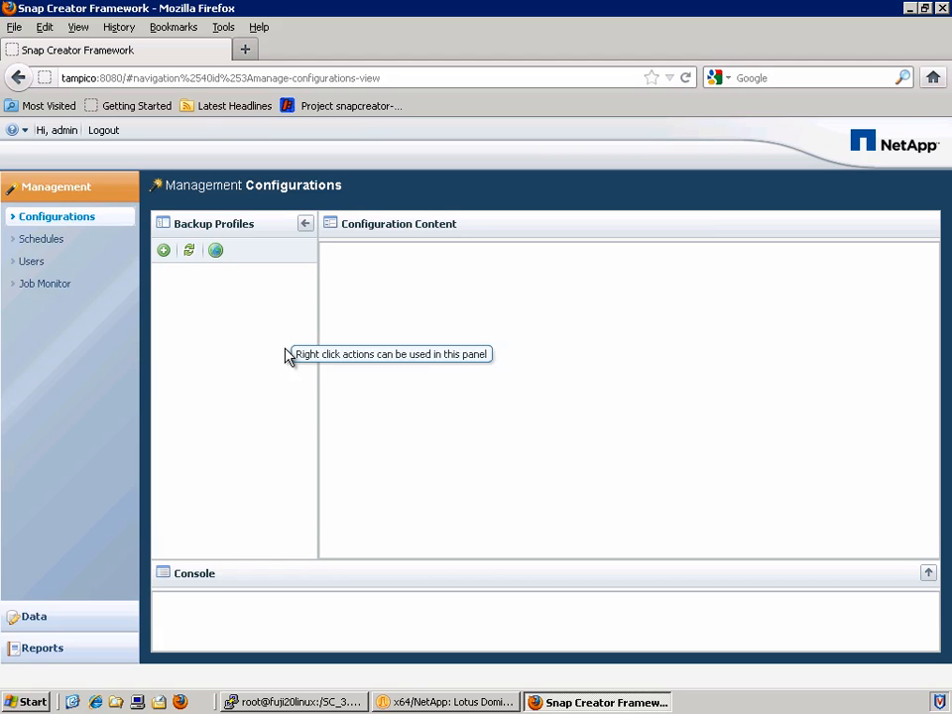
pyautogui.moveTo(280, 355)
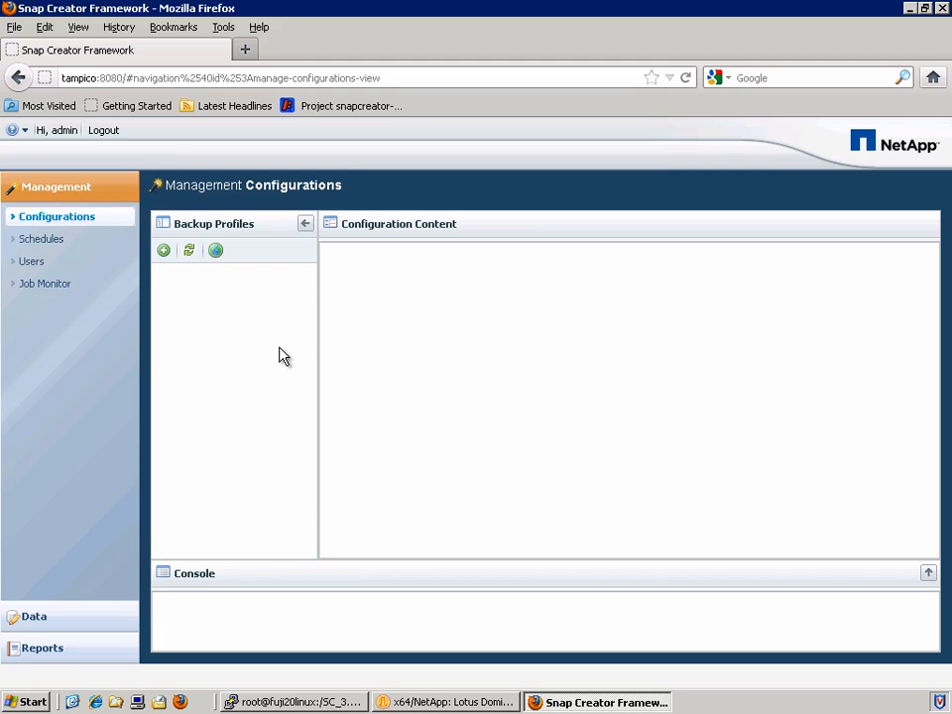
# Add three backup profiles named DB2, Domino and Oracle
pyautogui.click(163, 252)
pyautogui.write('DB2')
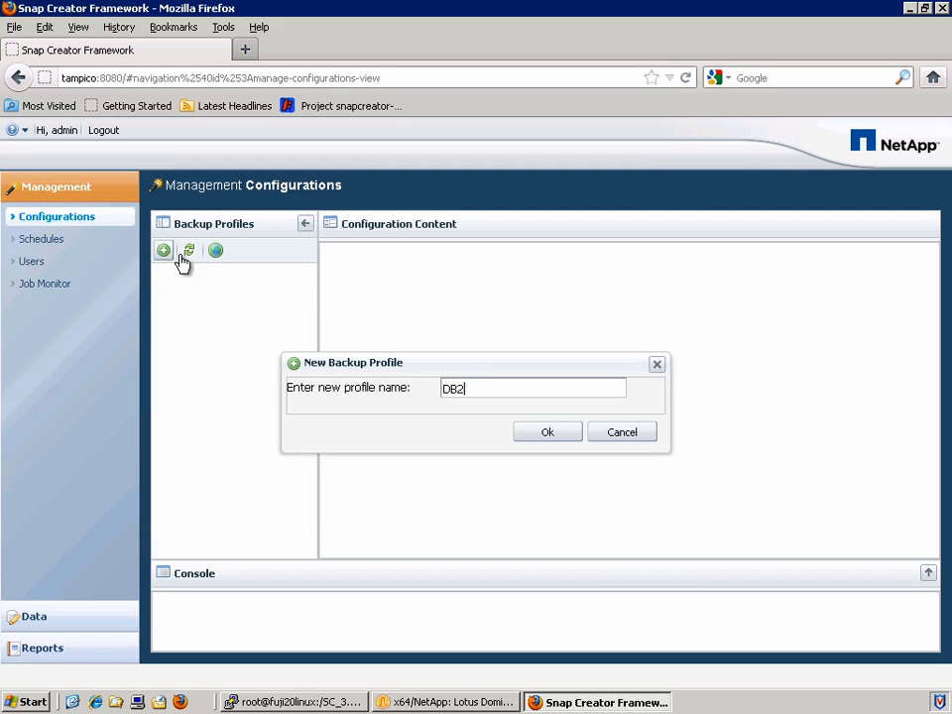
pyautogui.click(532, 436)
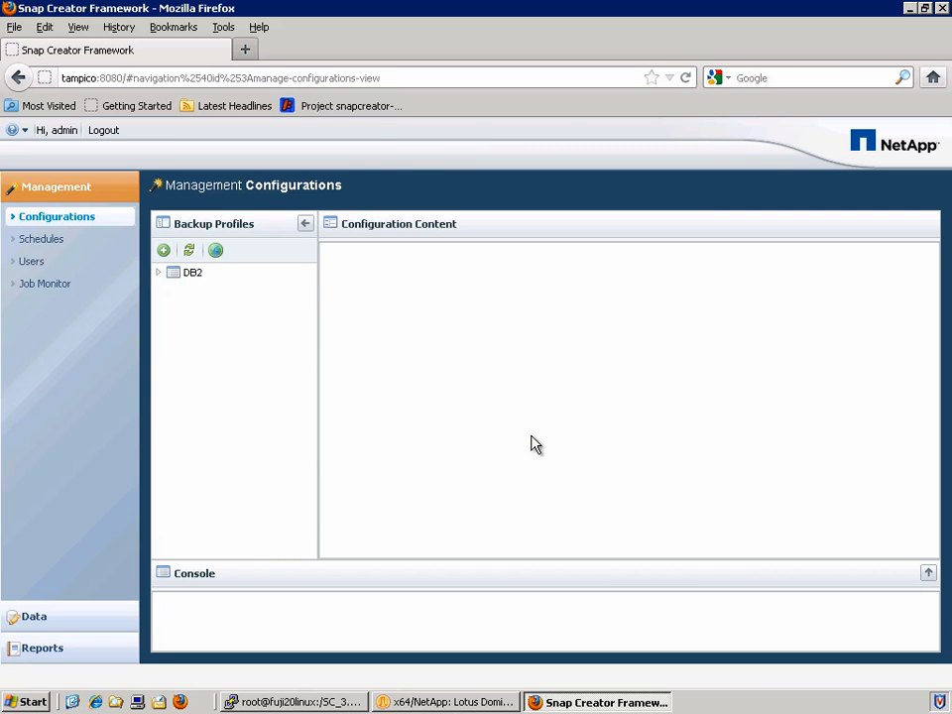
pyautogui.click(164, 250)
pyautogui.write('Domino')
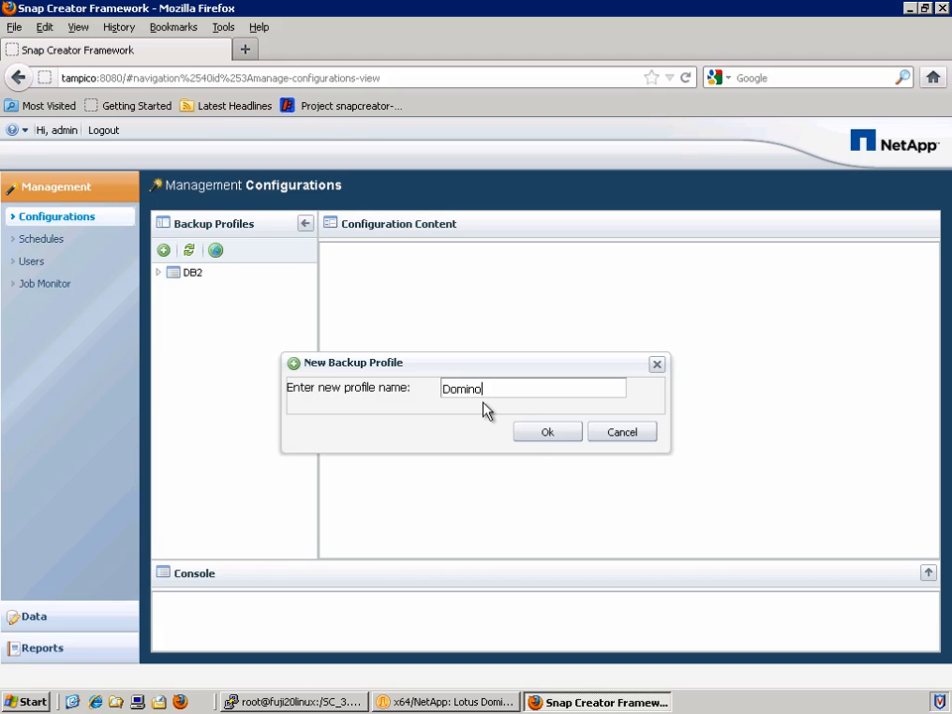
pyautogui.click(530, 436)
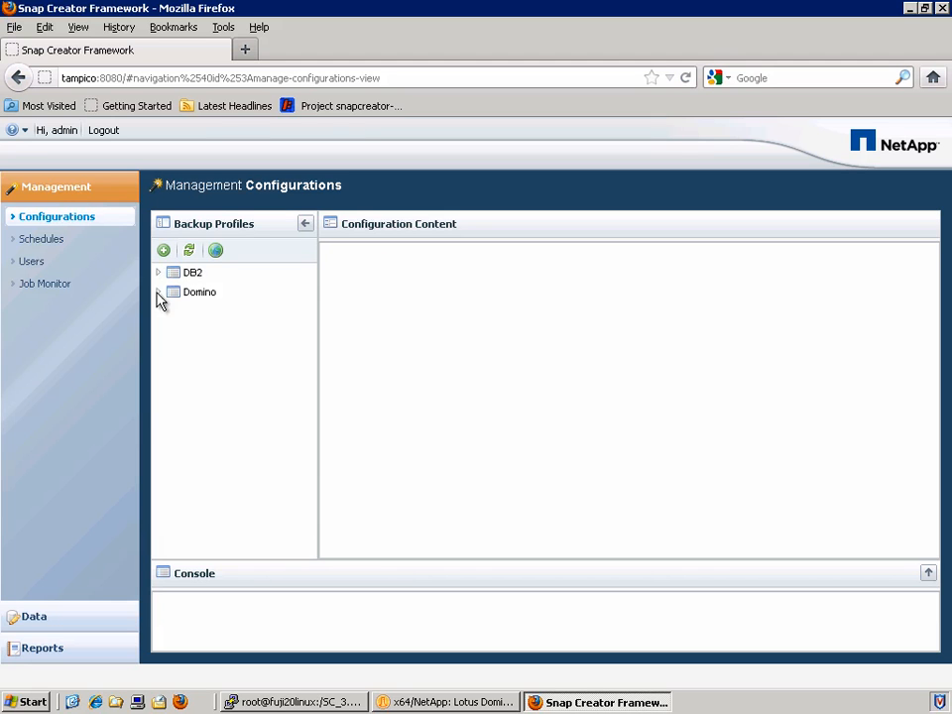
pyautogui.click(164, 250)
pyautogui.write('Oracle')
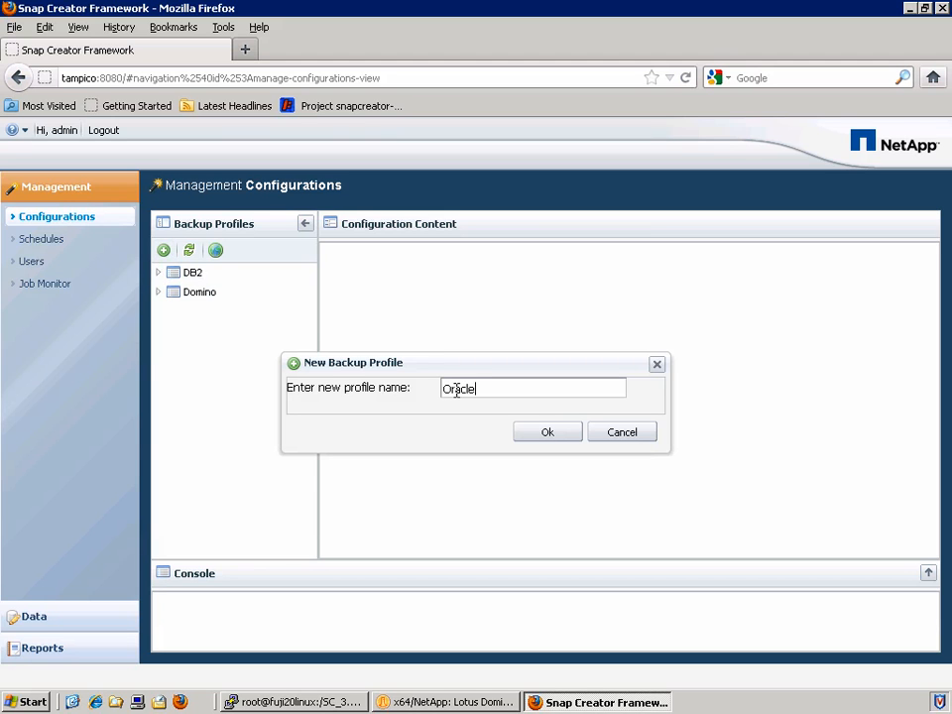
pyautogui.click(551, 428)
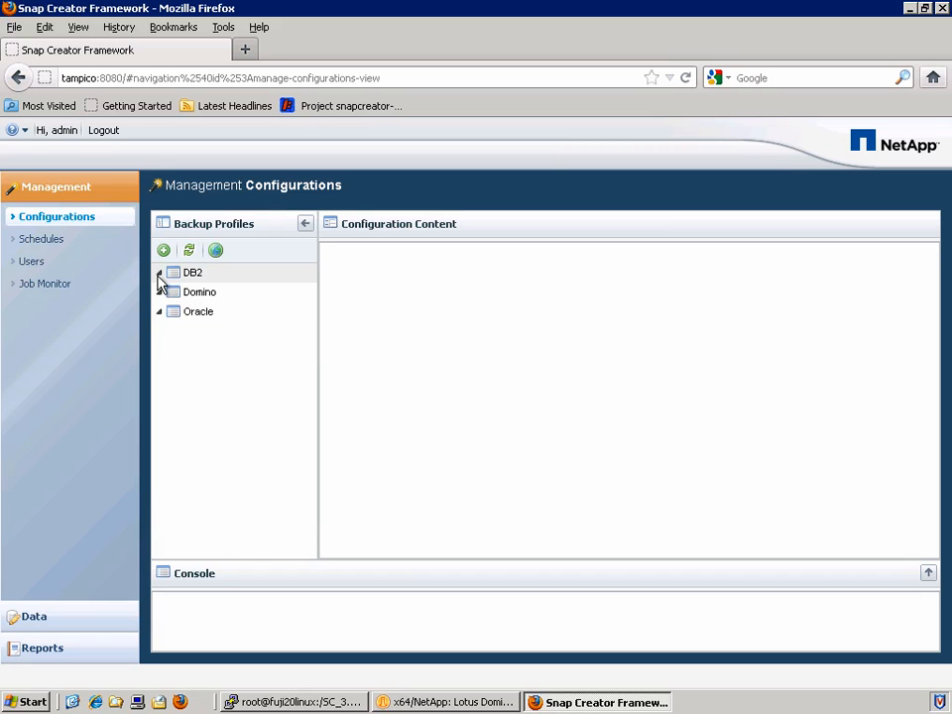
# Start a new configuration from the Domino profile and pass the wizard's Welcome page
pyautogui.rightClick(215, 300)
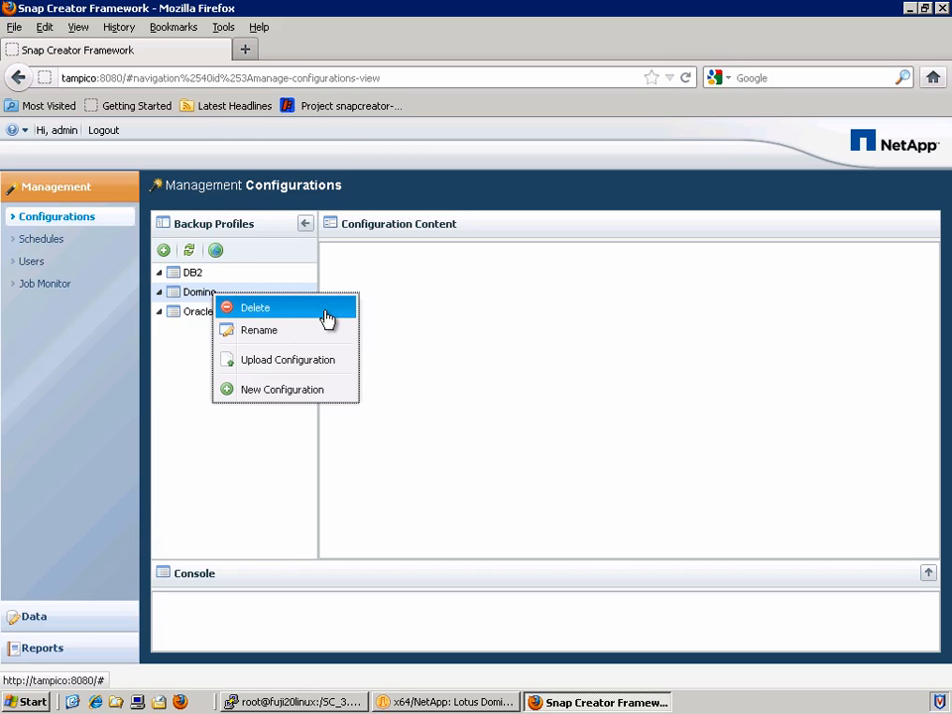
pyautogui.click(343, 395)
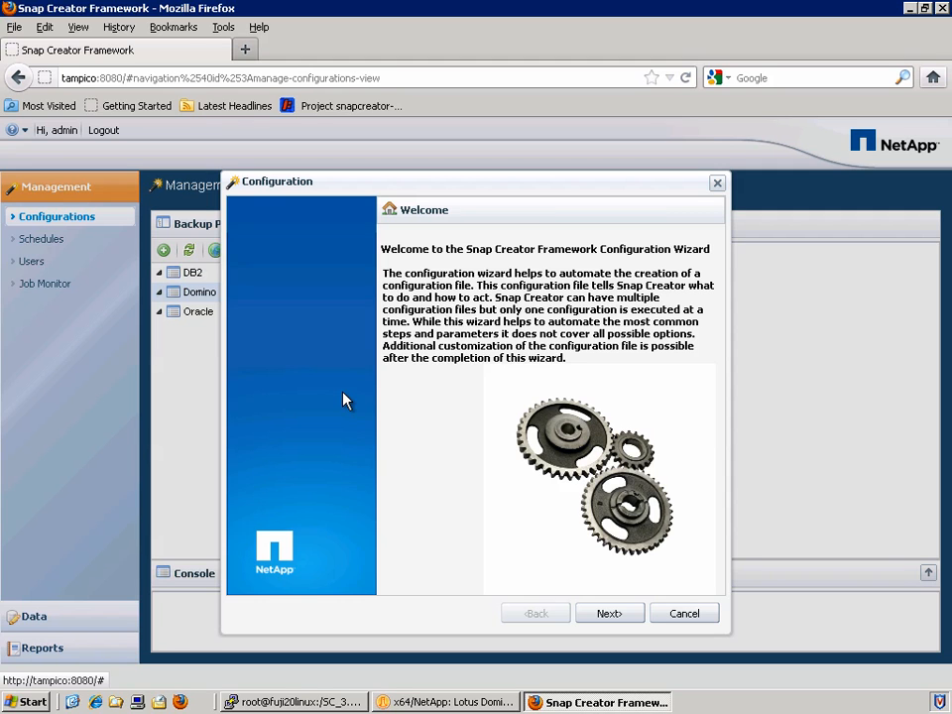
pyautogui.press('Return')
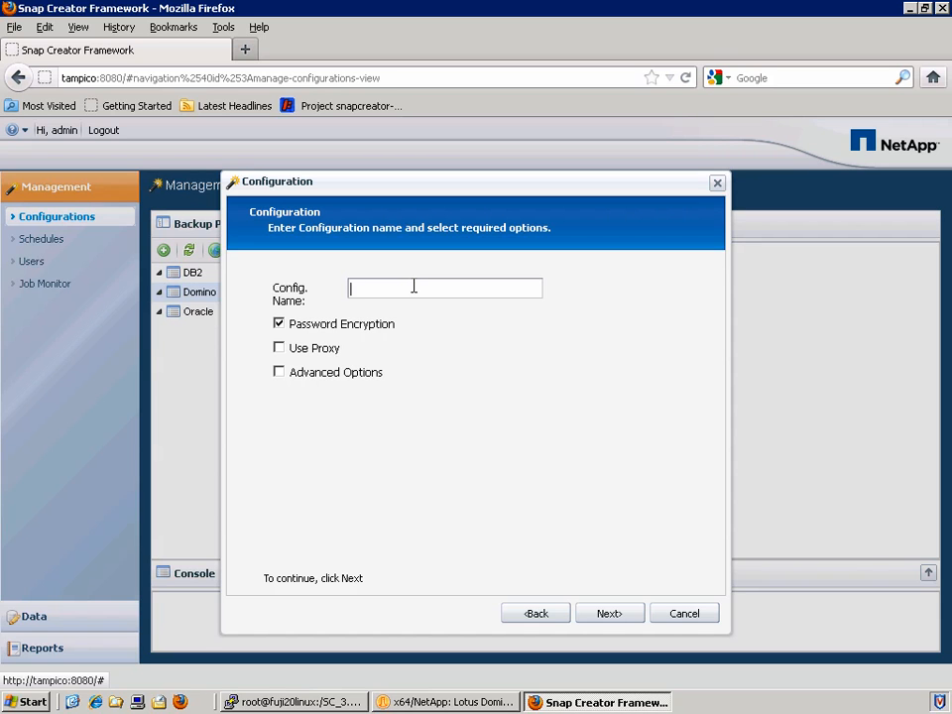
# Name the new configuration Tampico and advance to the plug-in type page
pyautogui.write('Tampico')
pyautogui.click(600, 615)
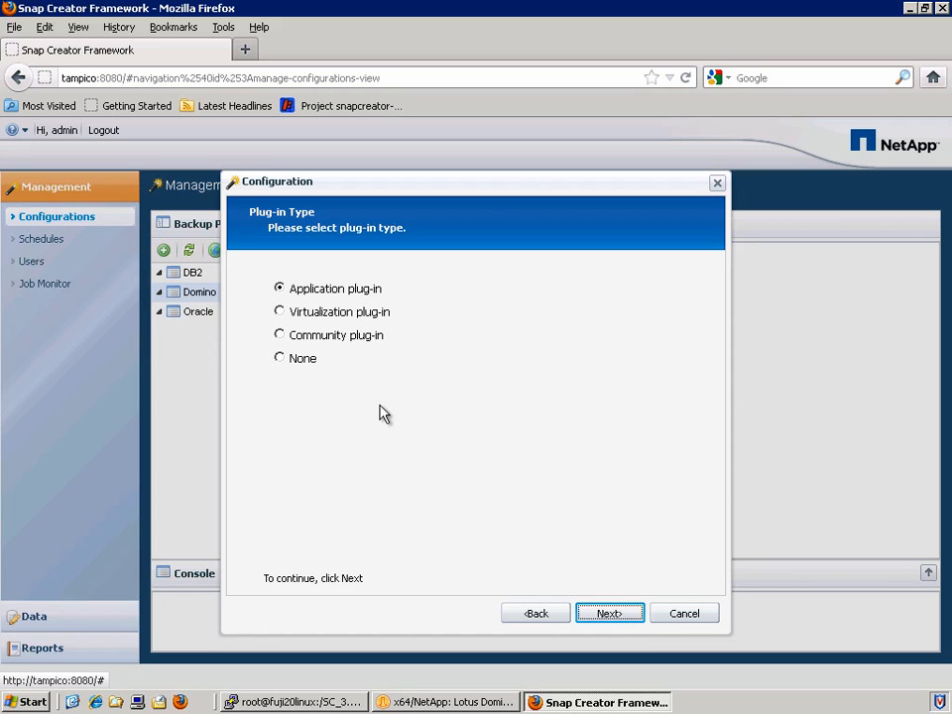
# Select the Application plug-in type and choose Lotus Domino as the plug-in
pyautogui.click(353, 340)
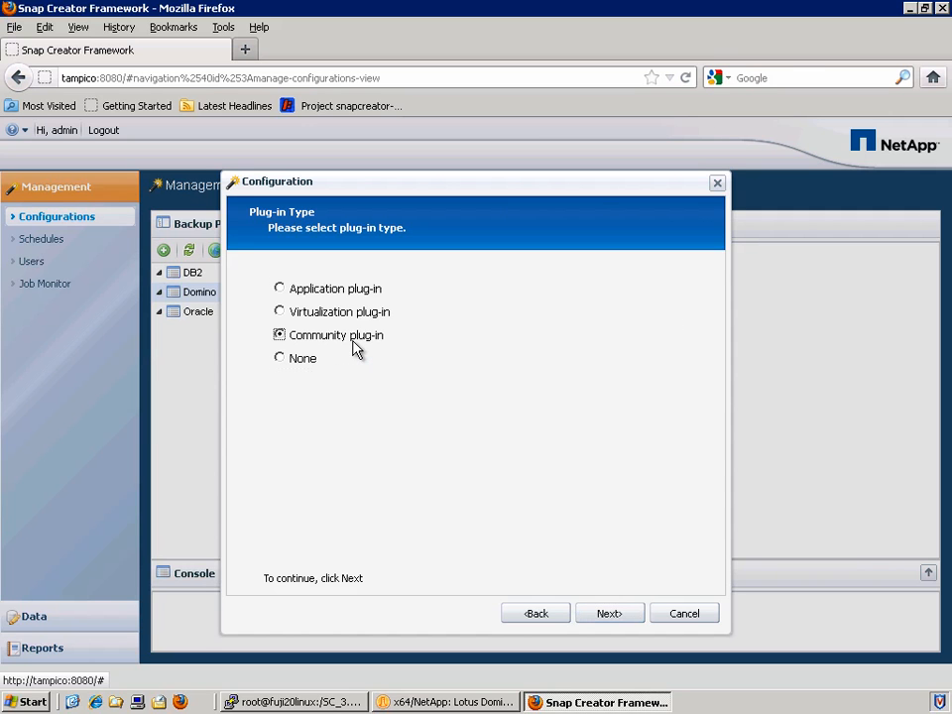
pyautogui.click(325, 314)
pyautogui.click(322, 291)
pyautogui.click(609, 614)
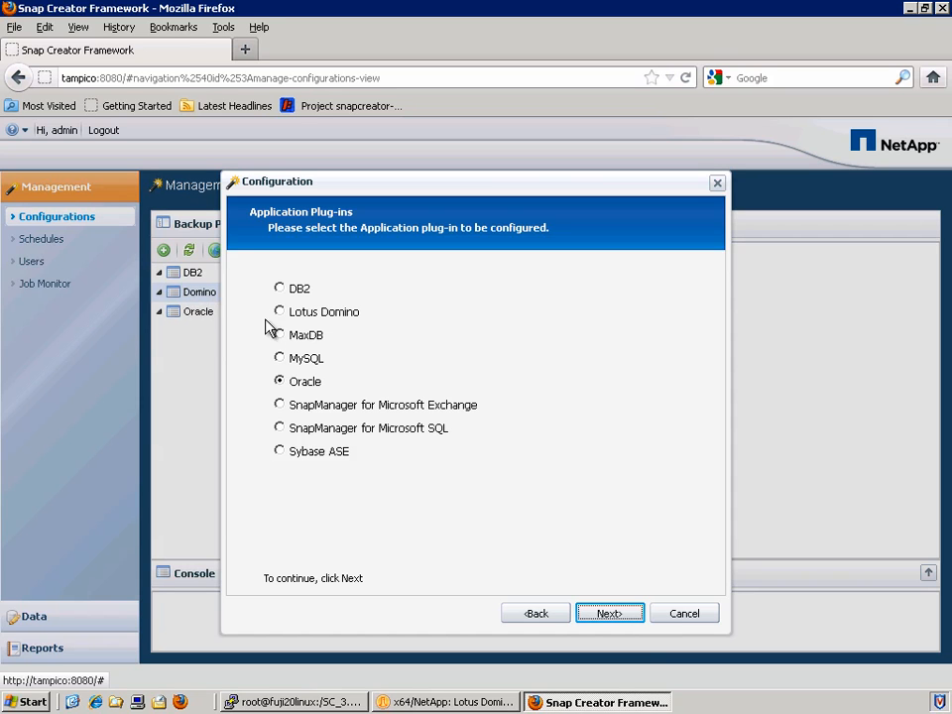
pyautogui.click(297, 315)
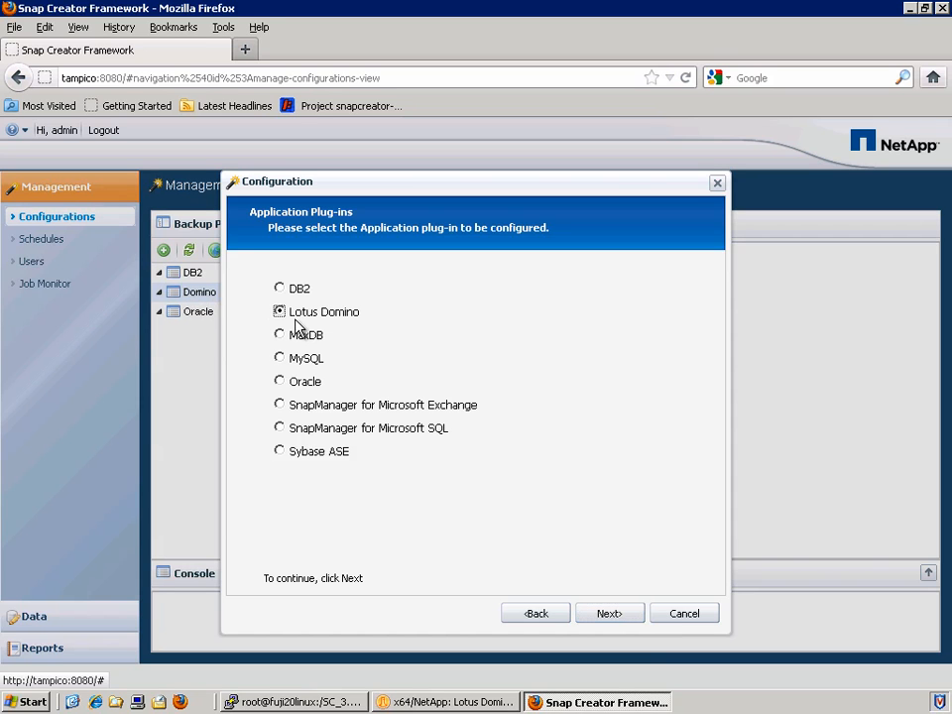
# Fill in the Domino paths, including data directory F:\Domino\data and Lotus install C:\Lotus
pyautogui.click(636, 615)
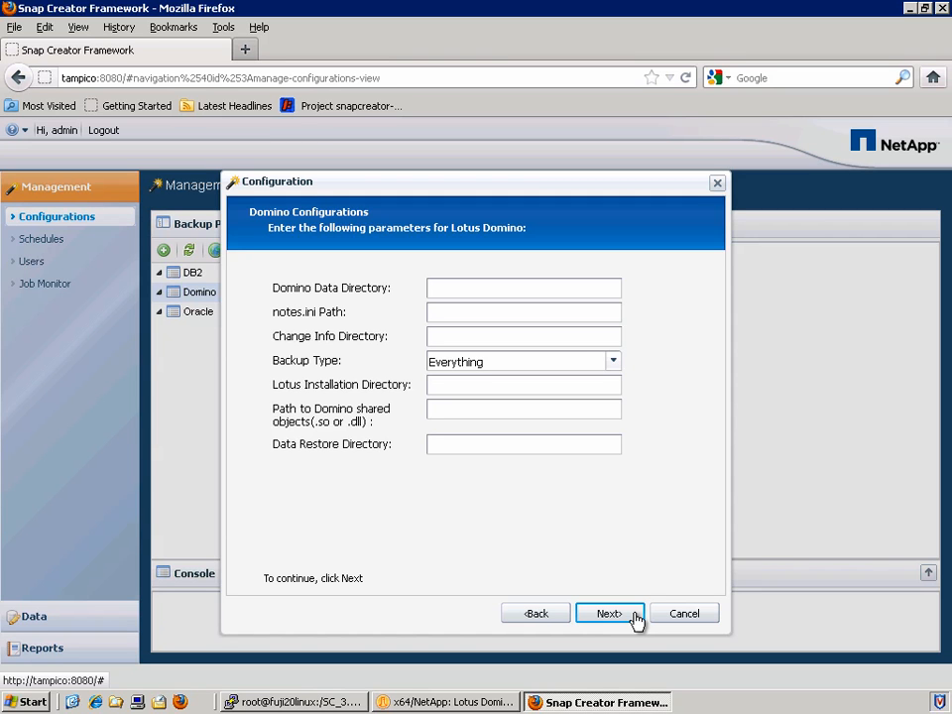
pyautogui.write('F:\\Domino\\data')
pyautogui.press('Tab')
pyautogui.write('F:\\Domino\\data\\notes.ini')
pyautogui.press('Tab')
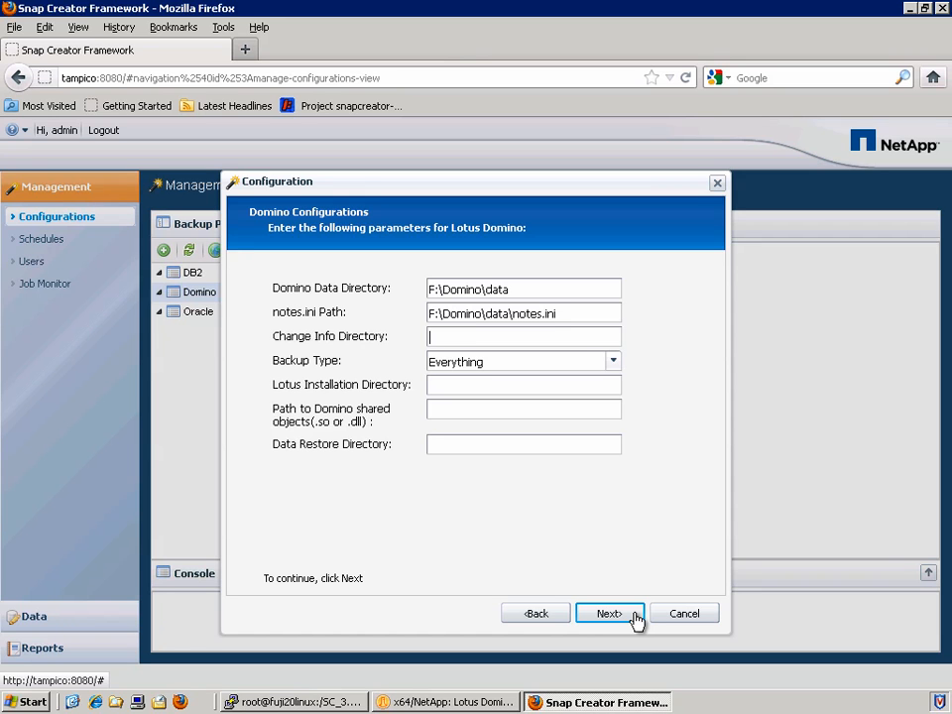
pyautogui.write('I:\\changeinfo')
pyautogui.press('Tab')
pyautogui.hotkey('ctrl', 'v')
pyautogui.press('Tab')
pyautogui.hotkey('ctrl', 'v')
pyautogui.press('Tab')
pyautogui.write('F:\\Domino\\data')
pyautogui.click(566, 386)
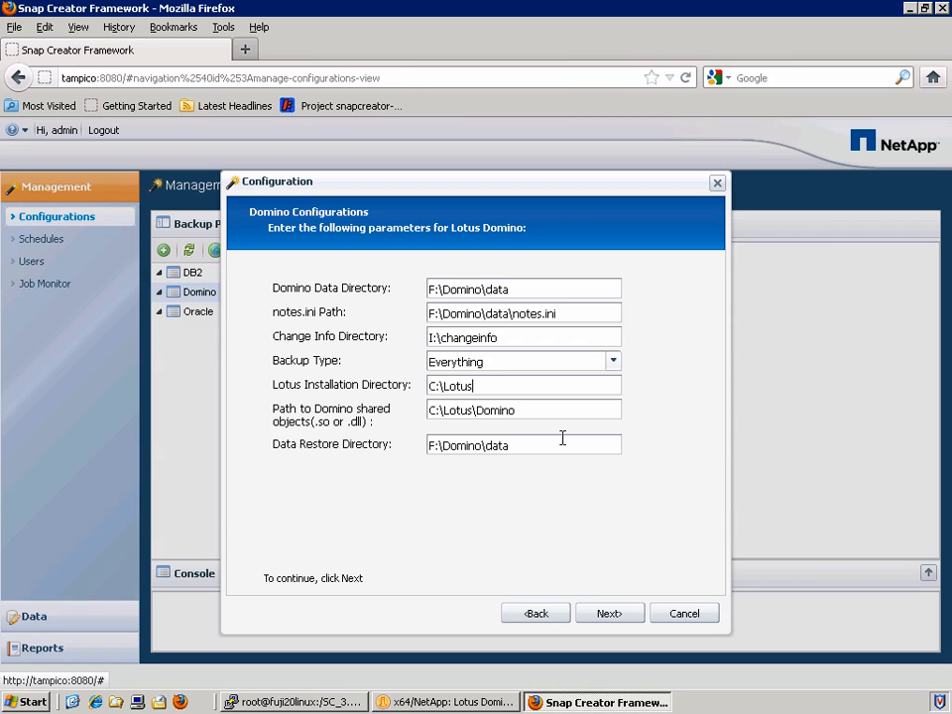
pyautogui.click(627, 614)
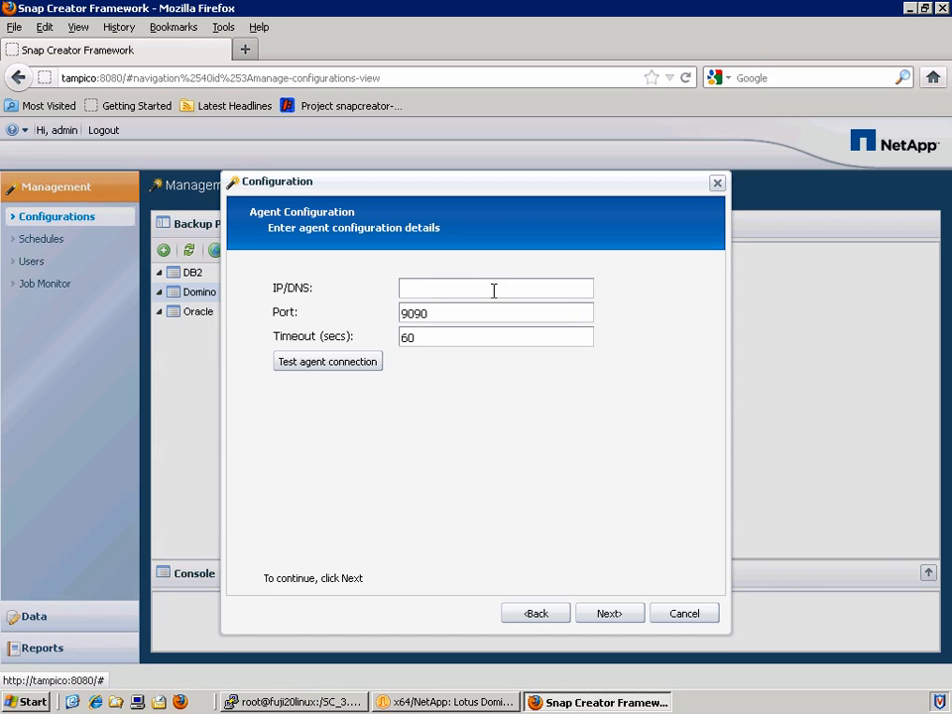
# Set the agent to tampico, port 9090, timeout 900, and confirm the test shows it running
pyautogui.write('tampico')
pyautogui.press('Tab')
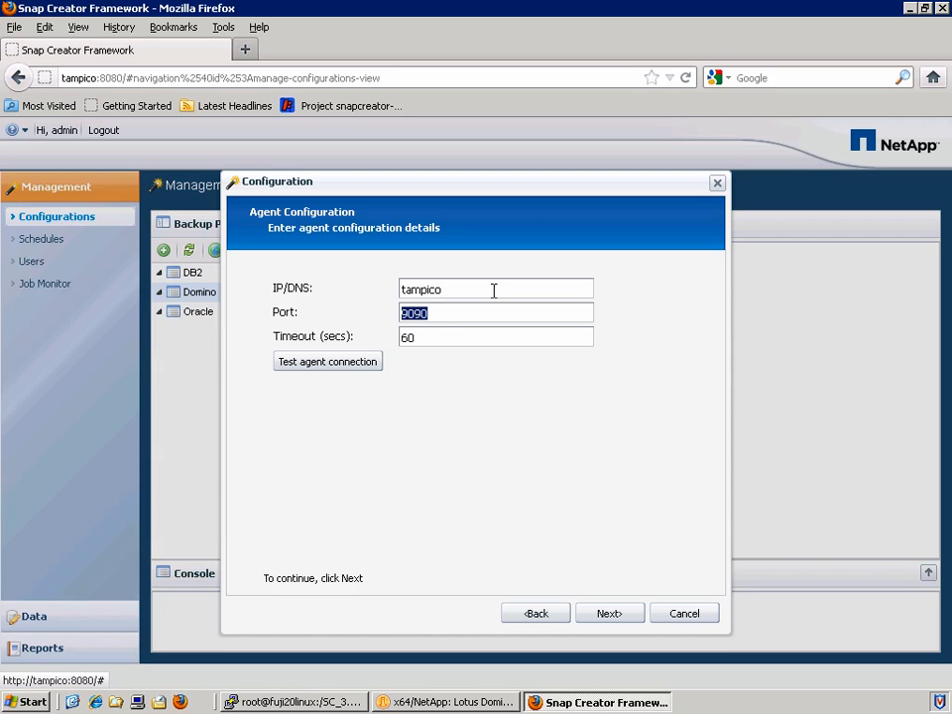
pyautogui.press('Tab')
pyautogui.write('900')
pyautogui.click(365, 361)
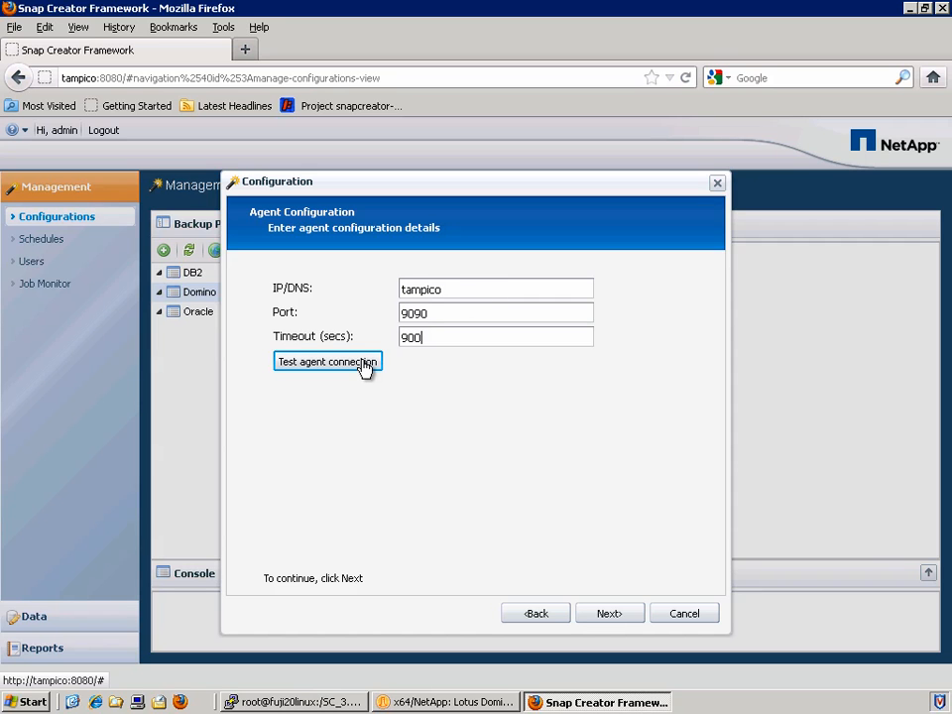
pyautogui.click(365, 362)
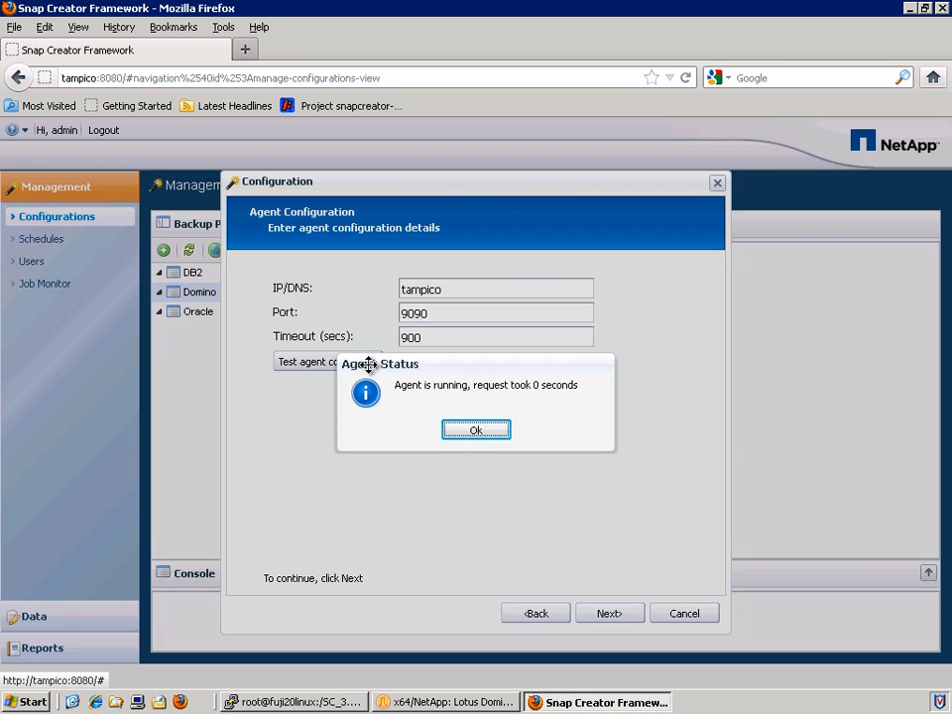
pyautogui.click(463, 437)
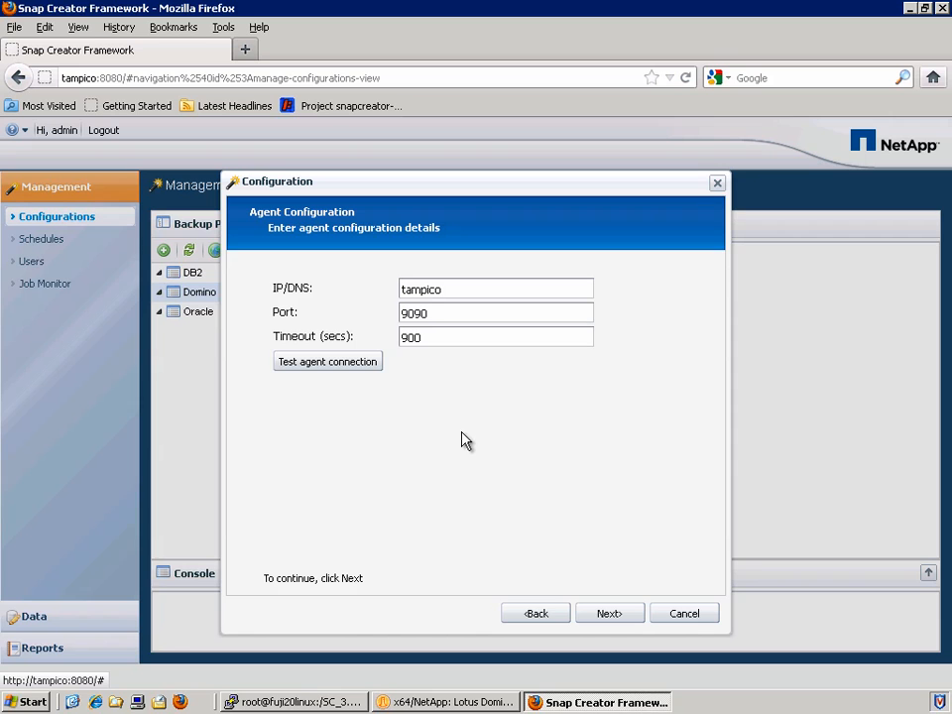
pyautogui.click(608, 614)
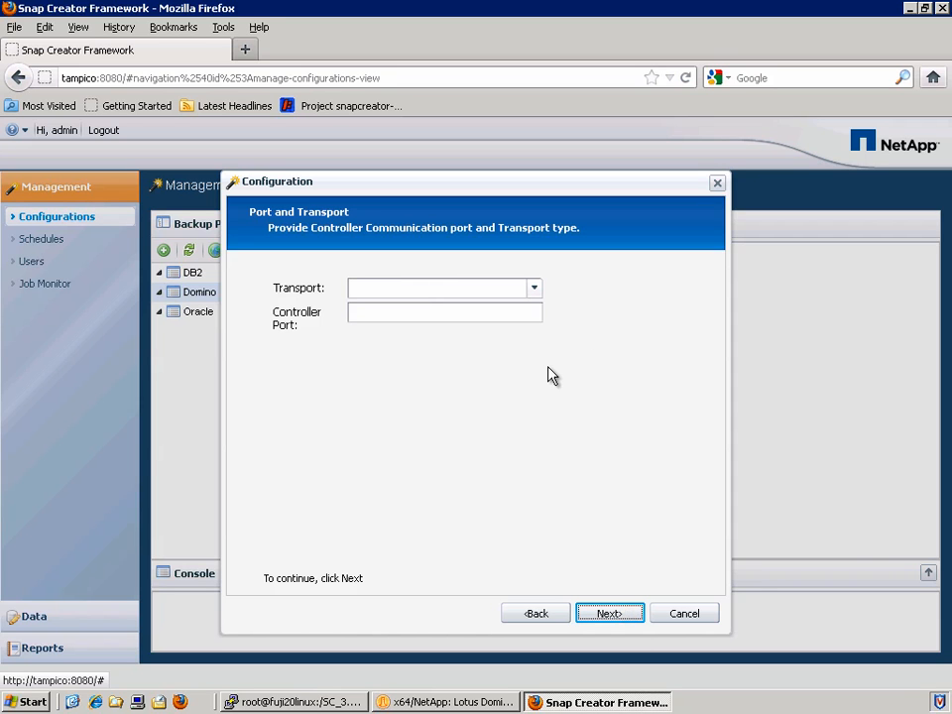
# Set the transport to HTTP with controller port 80
pyautogui.click(534, 294)
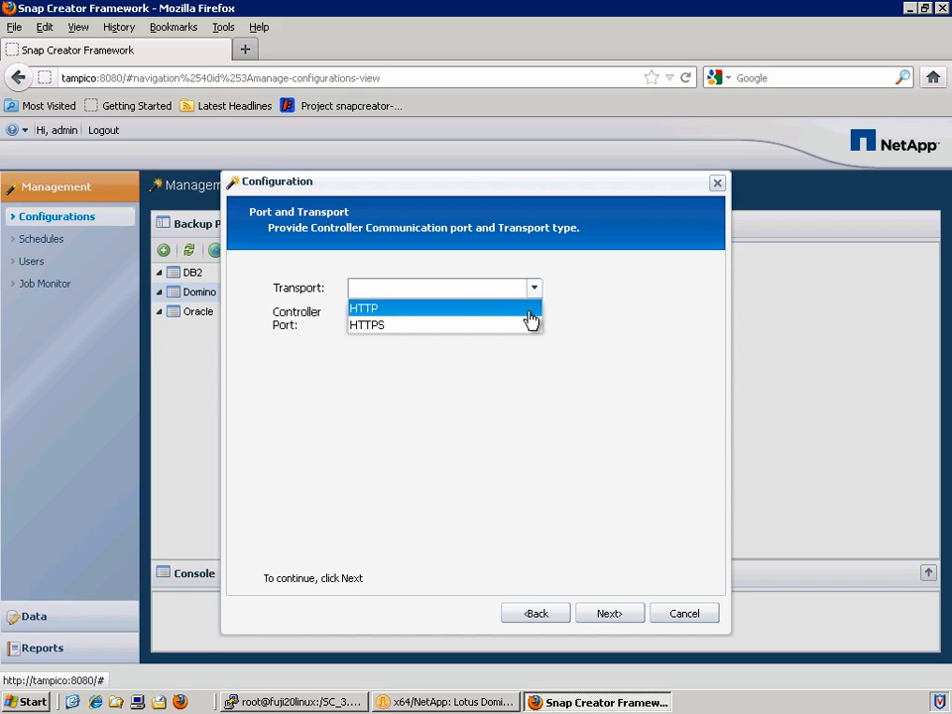
pyautogui.click(531, 318)
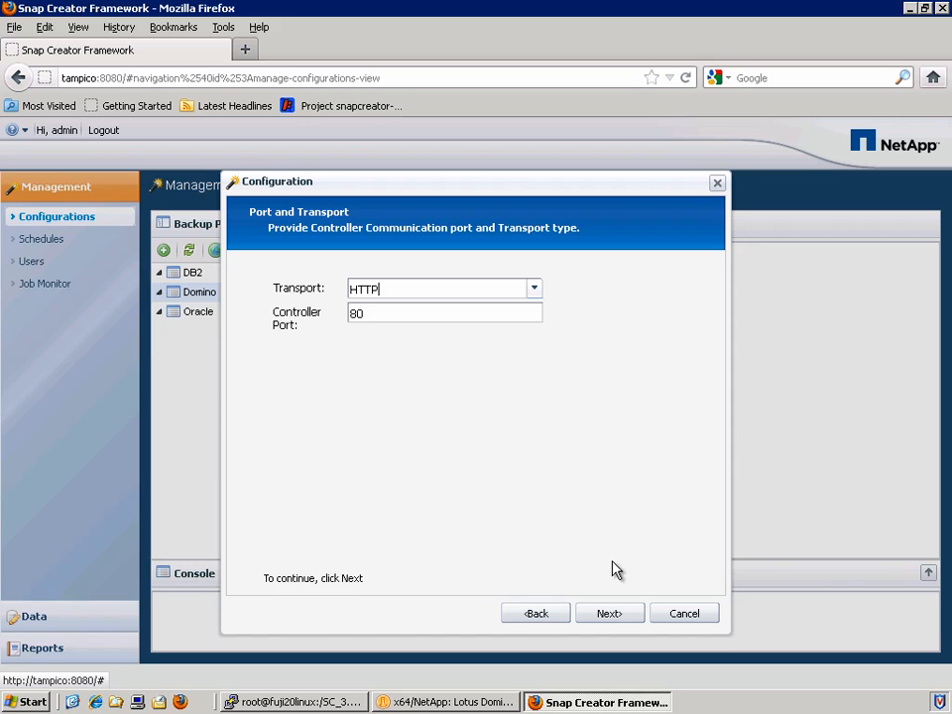
pyautogui.click(628, 615)
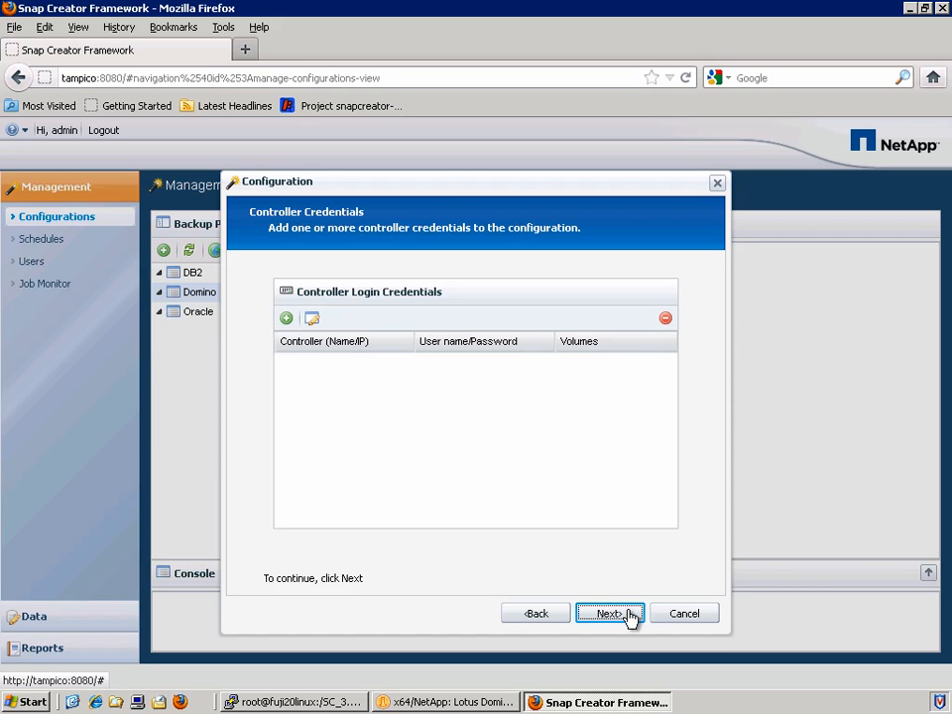
# Add controller netappfiler1 with login user sc_user and its password, then load its volumes
pyautogui.click(286, 318)
pyautogui.click(427, 349)
pyautogui.write('netappfiler1')
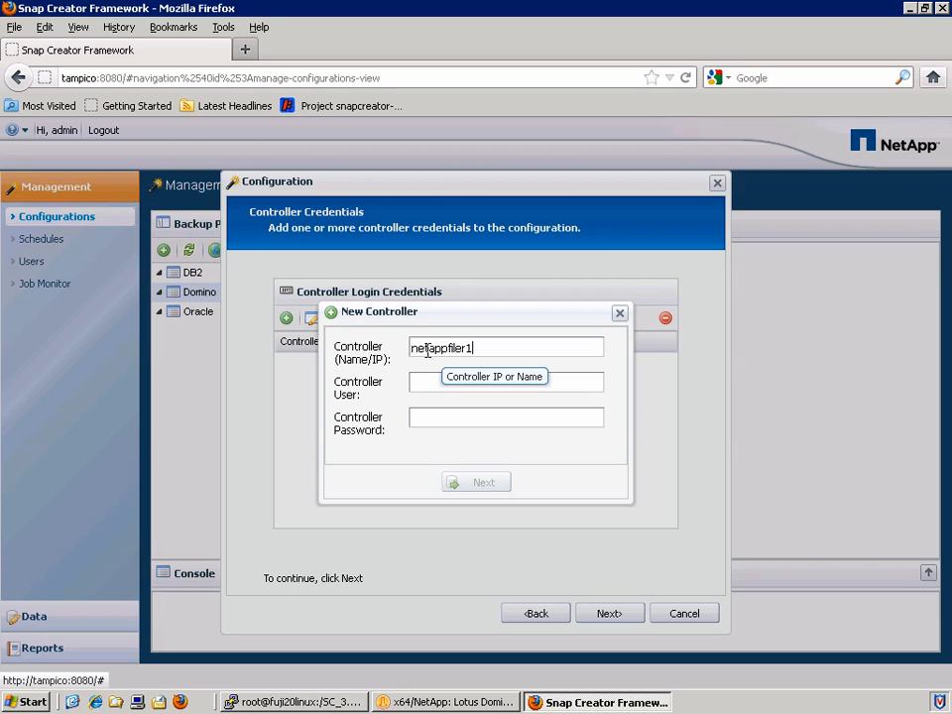
pyautogui.press('Tab')
pyautogui.write('sc_user')
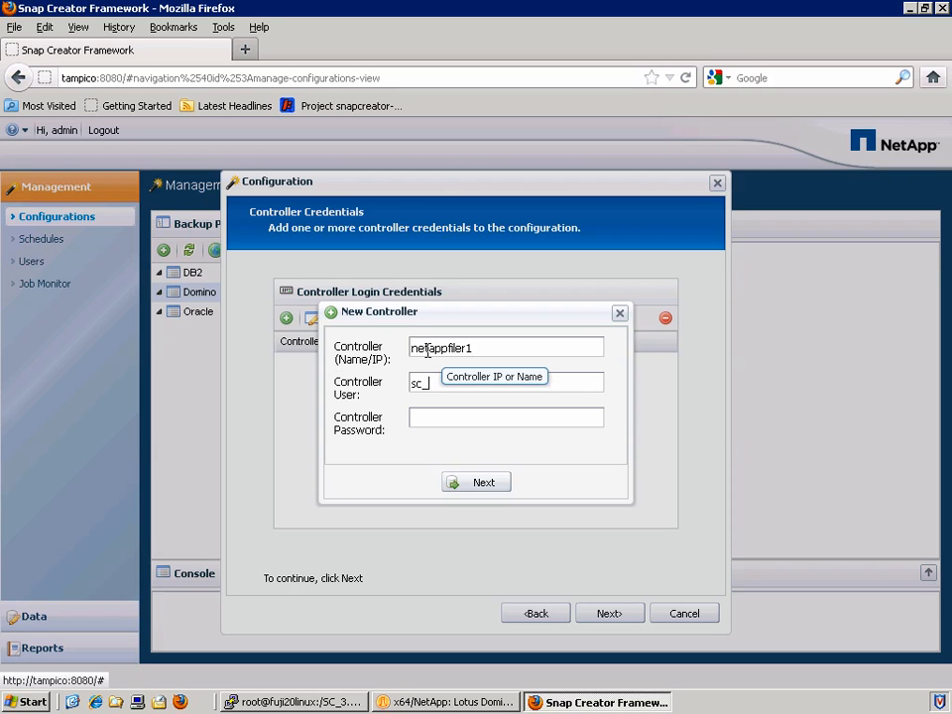
pyautogui.press('Tab')
pyautogui.write('********')
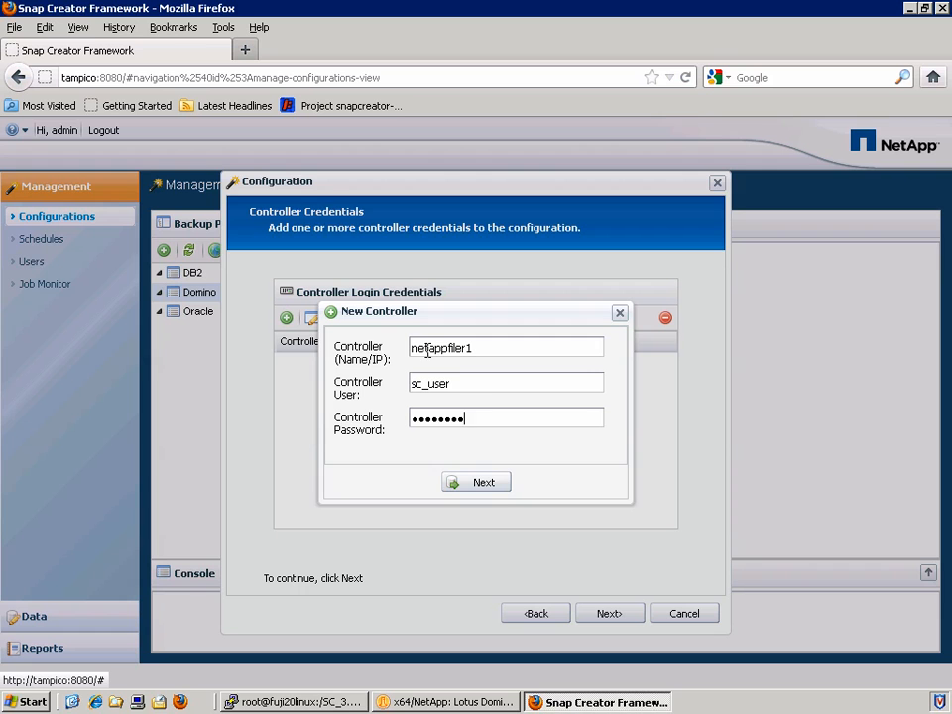
pyautogui.click(498, 489)
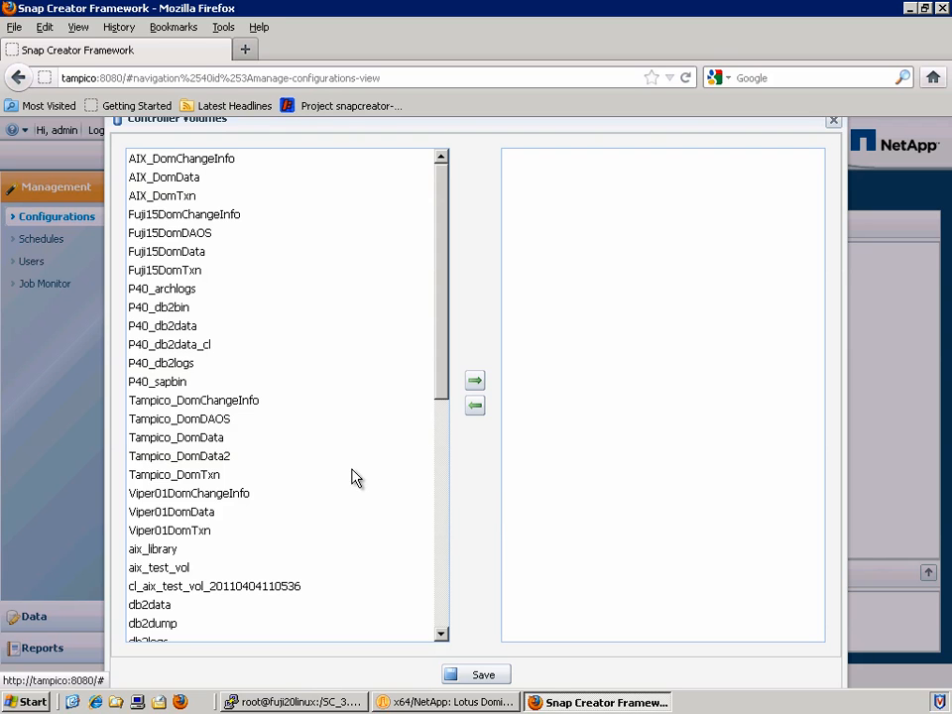
# Assign Tampico_DomData, Tampico_DomDAOS and Tampico_DomTxn to netappfiler1, leaving out Tampico_DomChangeInfo, and select the controller
pyautogui.click(228, 441)
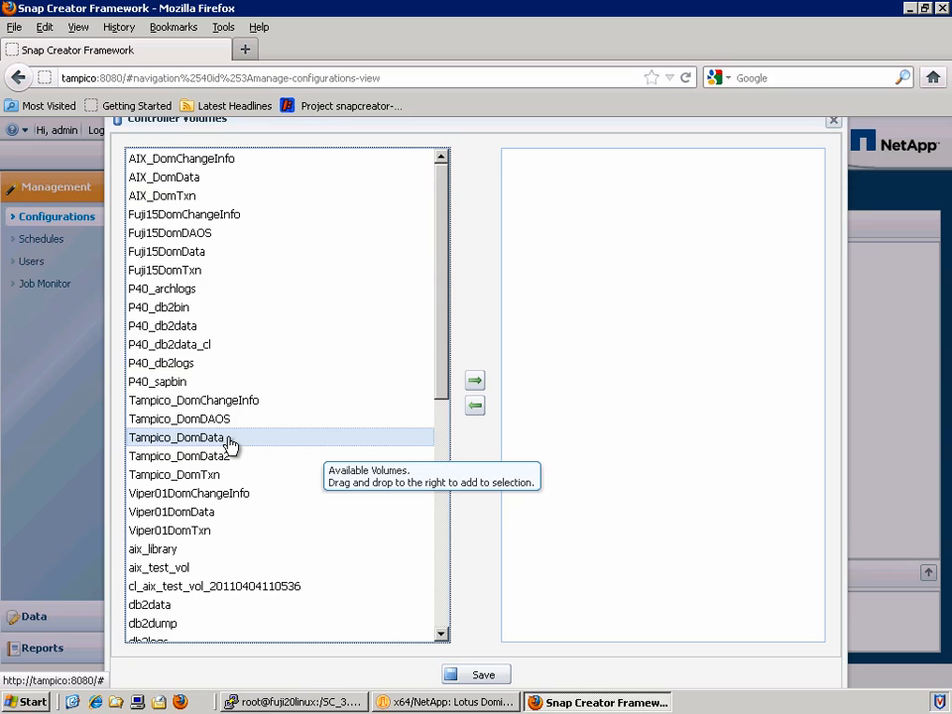
pyautogui.moveTo(229, 441); pyautogui.dragTo(624, 346)
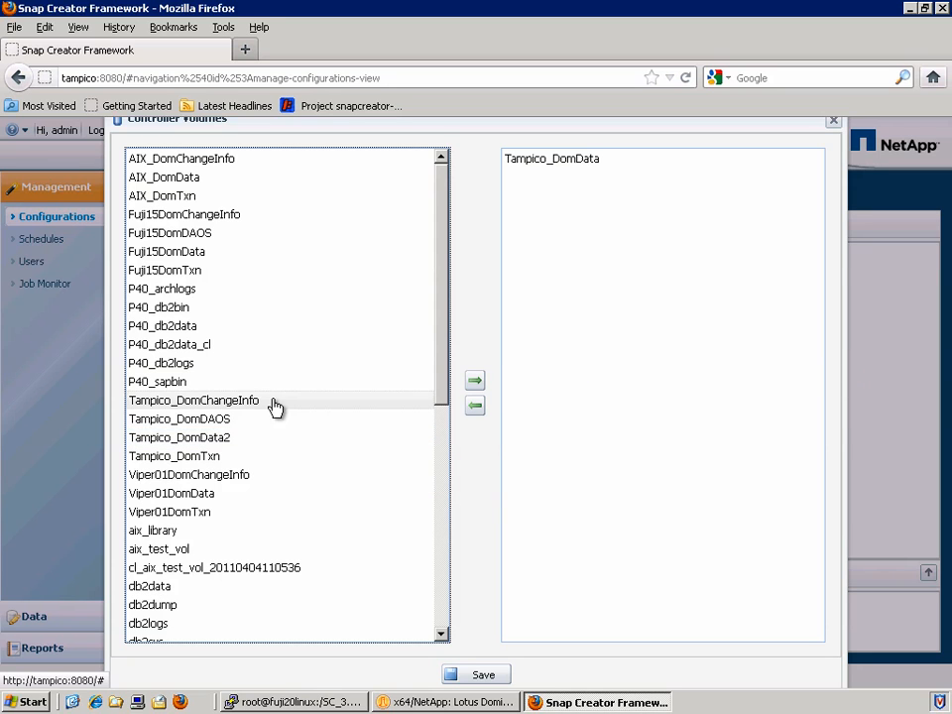
pyautogui.keyDown('ctrl'); pyautogui.click(244, 458); pyautogui.keyUp('ctrl')
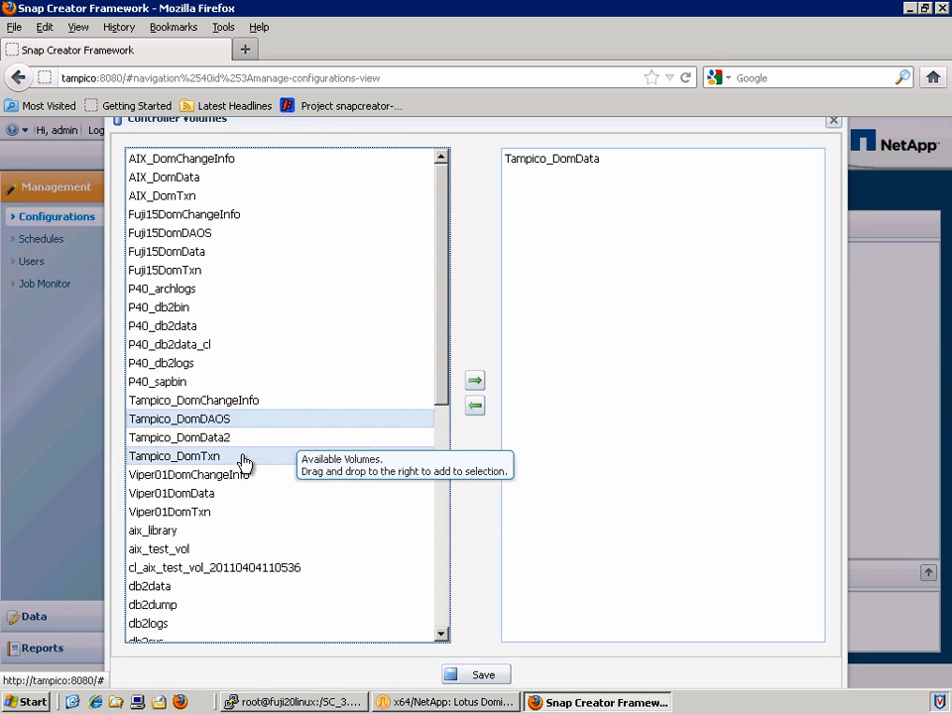
pyautogui.click(475, 382)
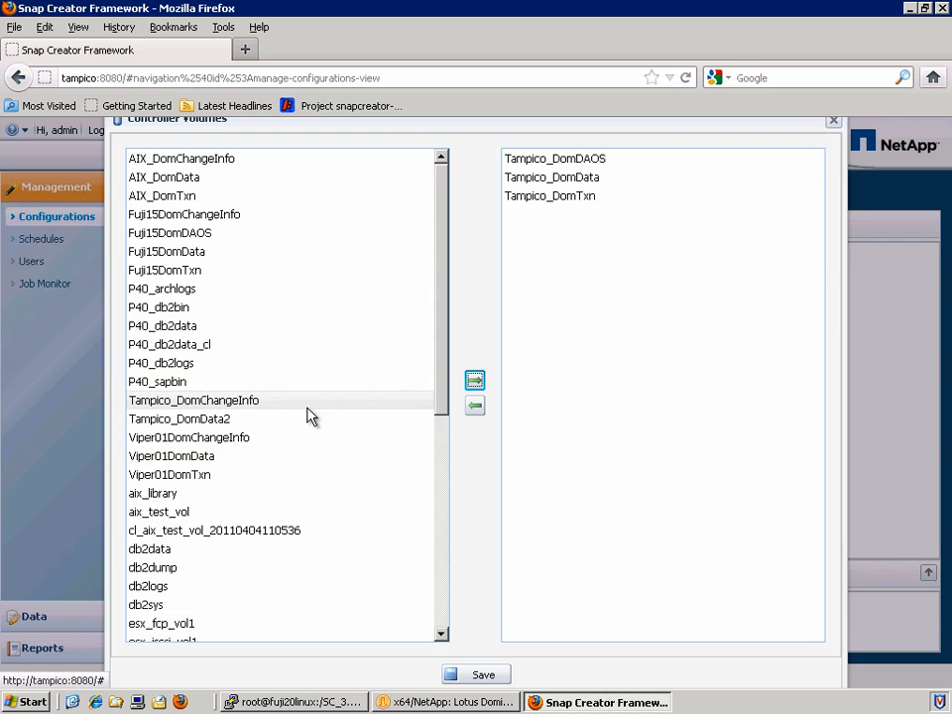
pyautogui.click(260, 401)
pyautogui.click(477, 384)
pyautogui.click(555, 163)
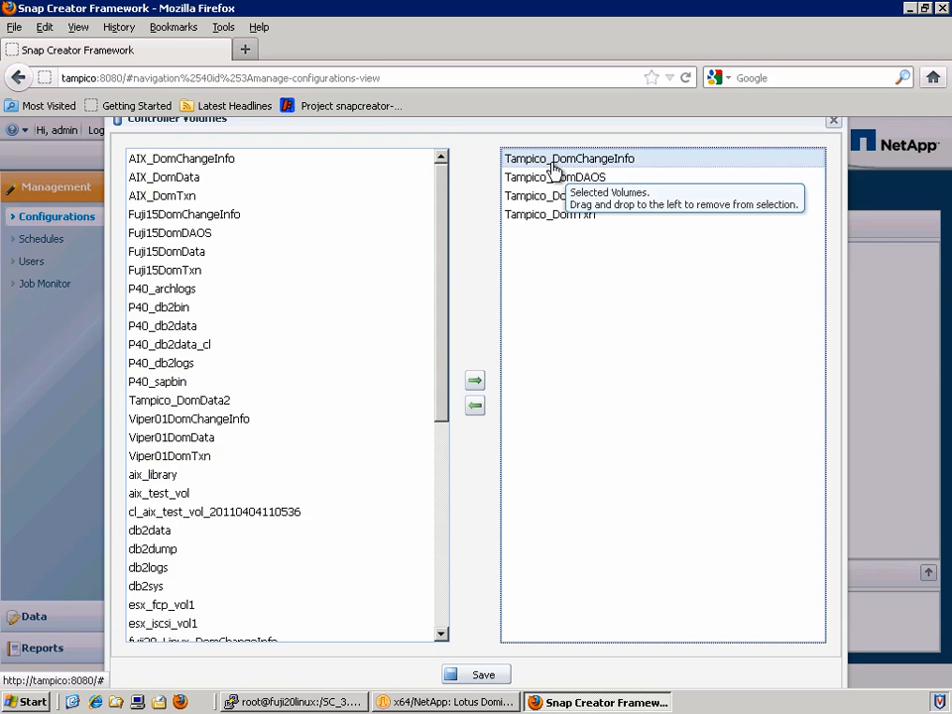
pyautogui.click(475, 406)
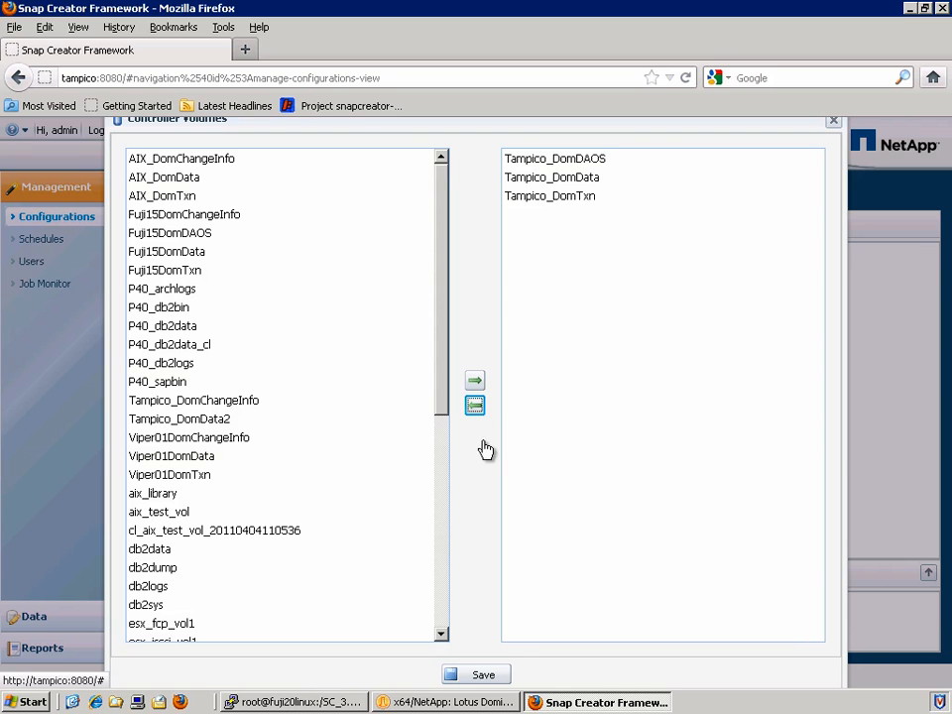
pyautogui.click(483, 676)
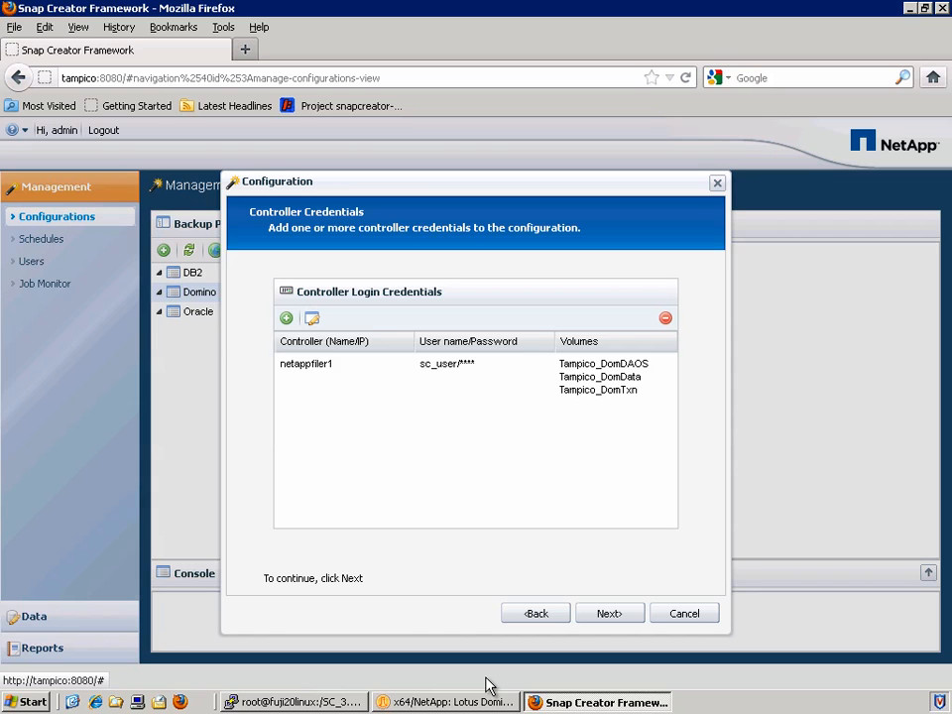
pyautogui.click(323, 372)
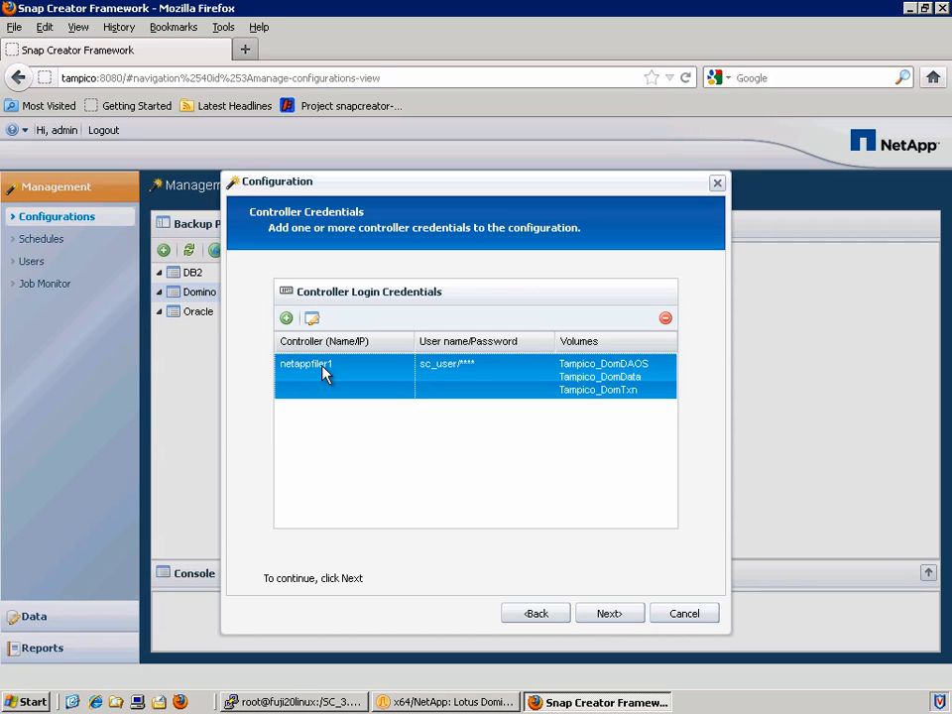
# Name the snapshot tampico and choose the daily policy
pyautogui.click(625, 617)
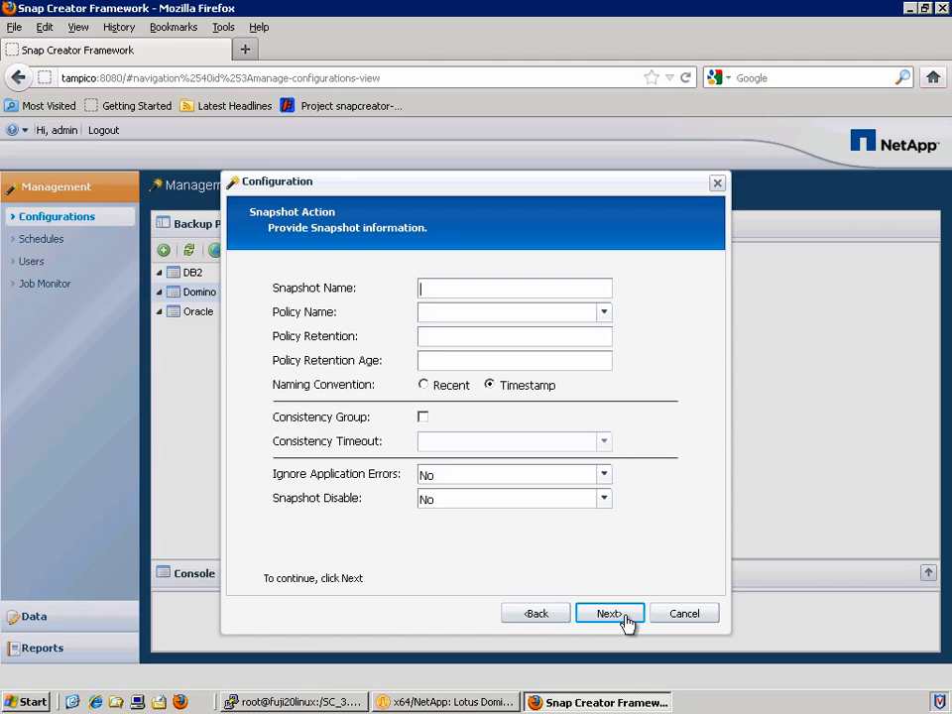
pyautogui.write('tampico')
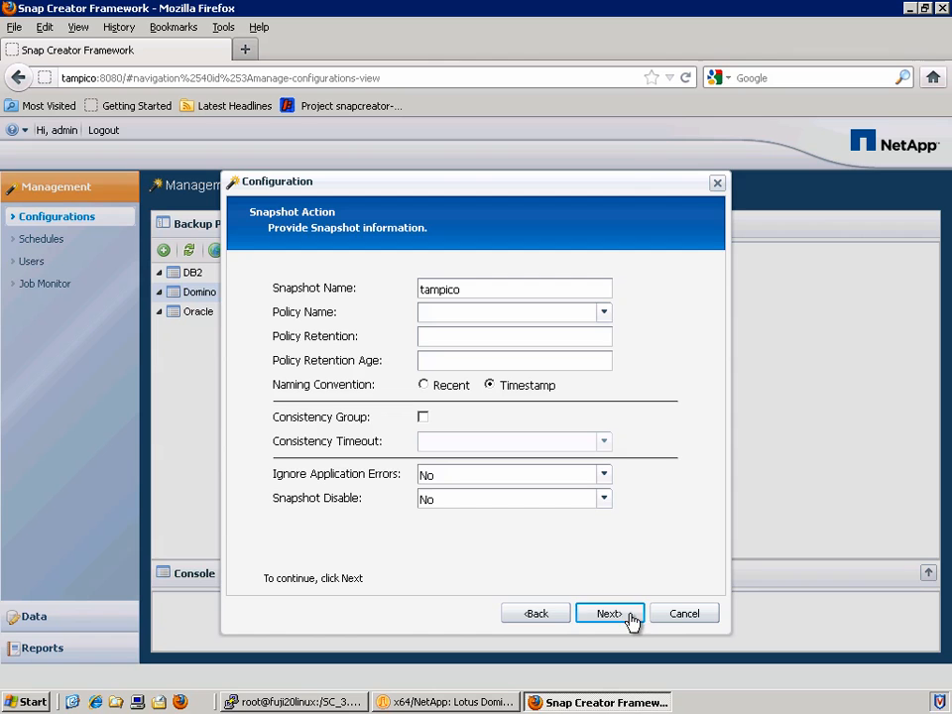
pyautogui.click(603, 313)
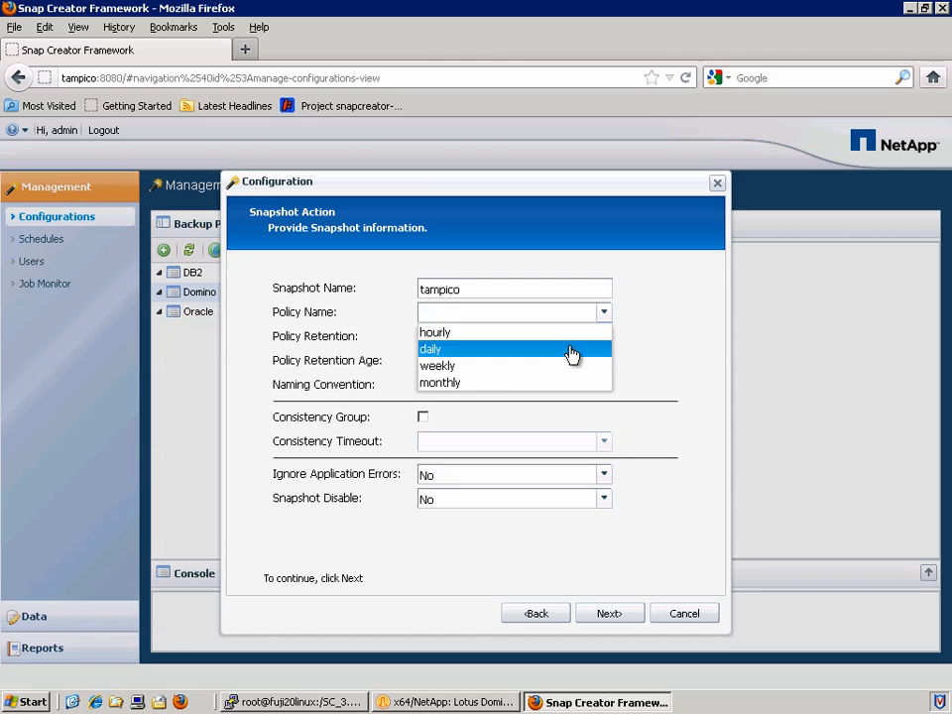
pyautogui.click(570, 350)
# Set retention count 7 and retention age 7, ignore application errors, and continue
pyautogui.click(550, 340)
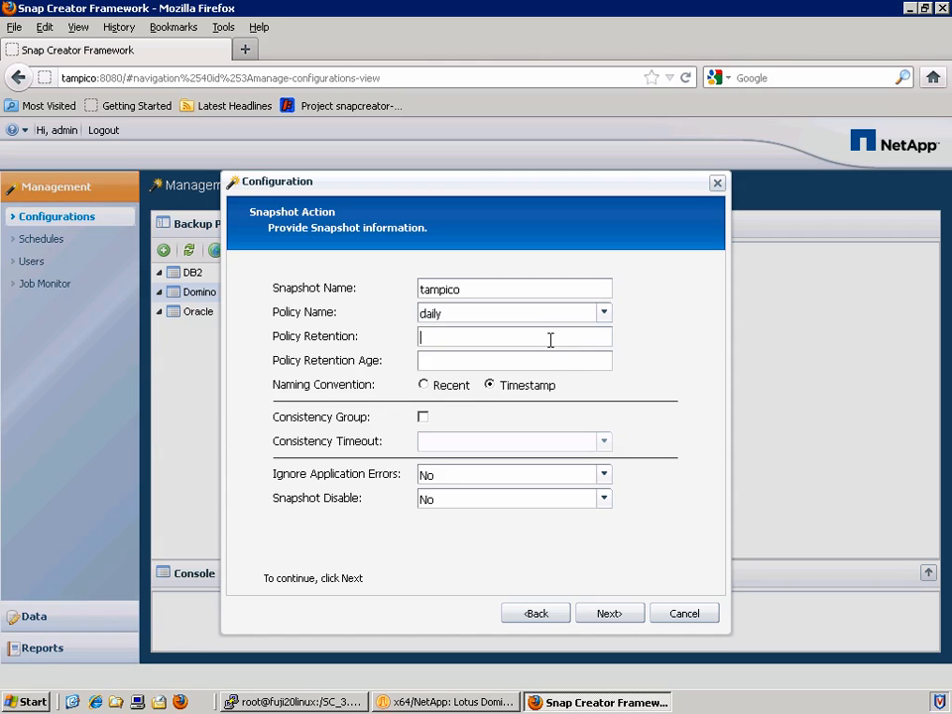
pyautogui.write('7')
pyautogui.click(543, 366)
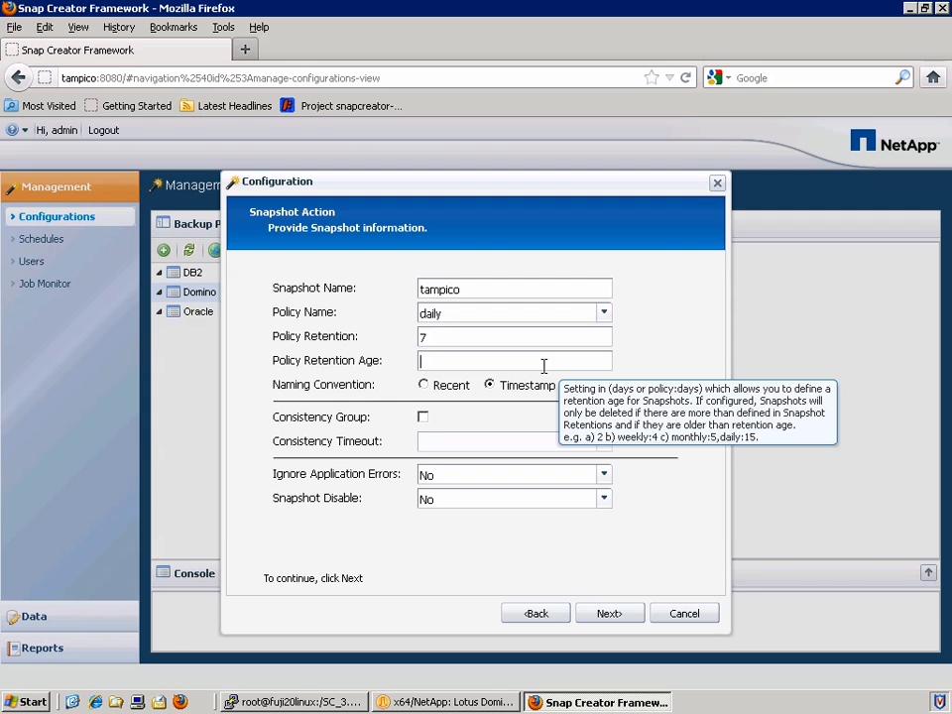
pyautogui.write('7')
pyautogui.click(583, 474)
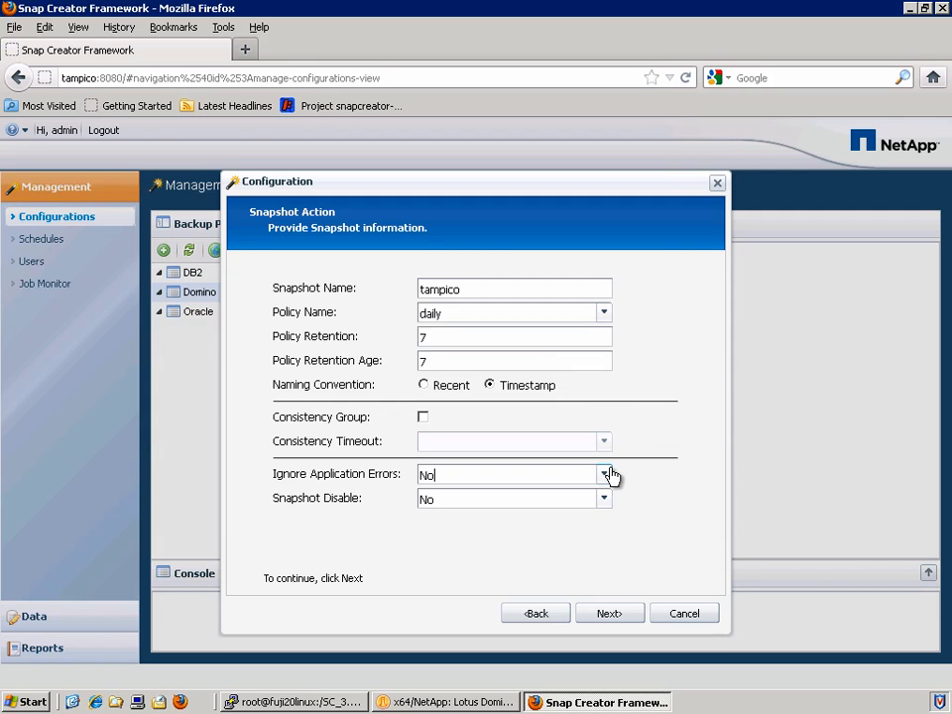
pyautogui.moveTo(607, 477)
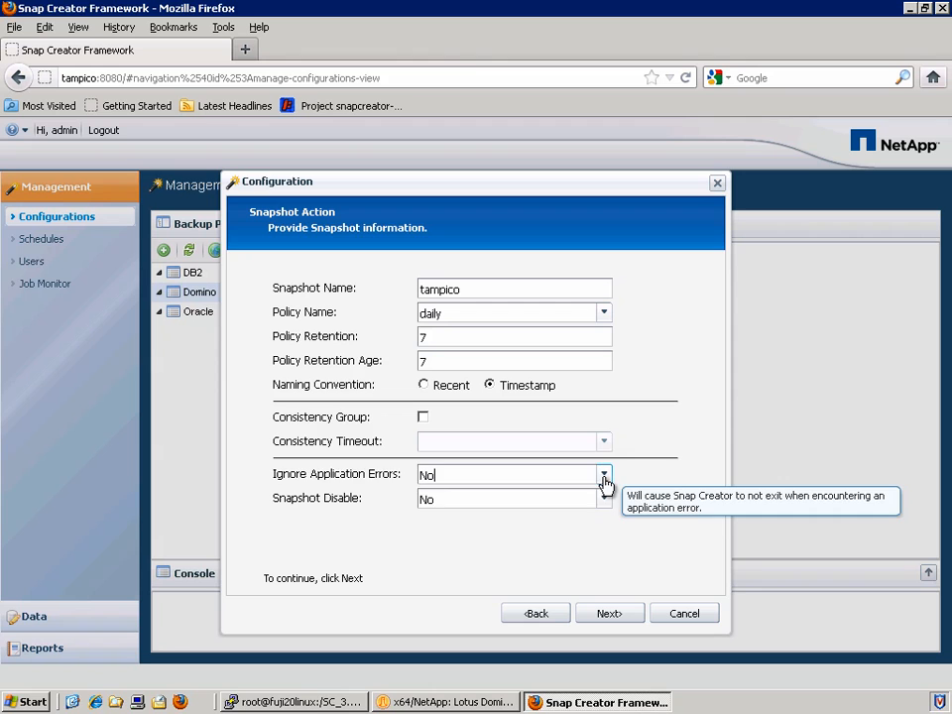
pyautogui.click(603, 477)
pyautogui.click(578, 494)
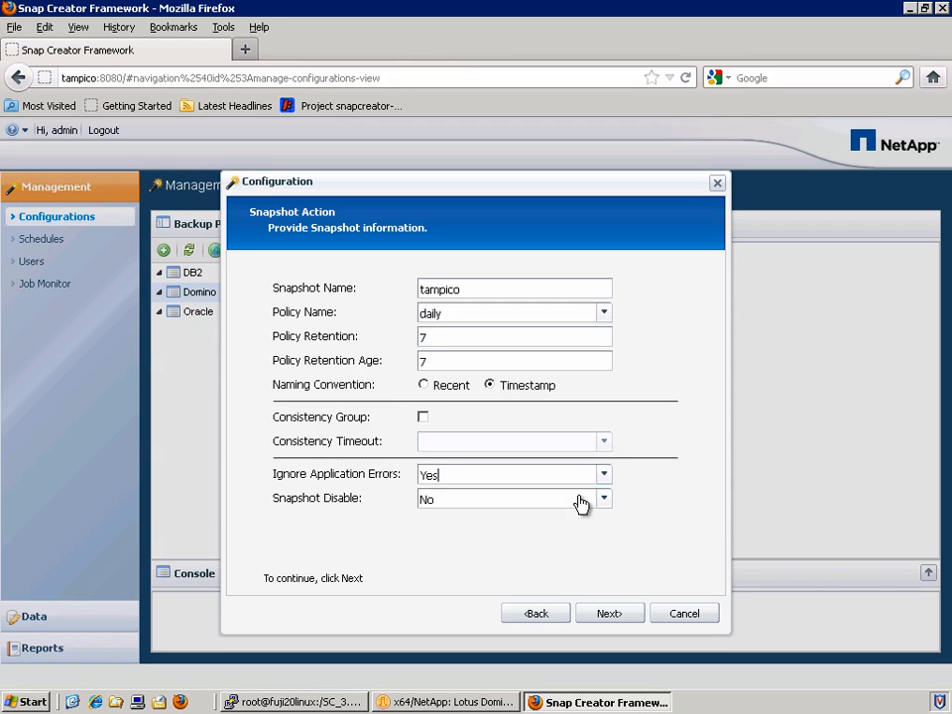
pyautogui.click(628, 620)
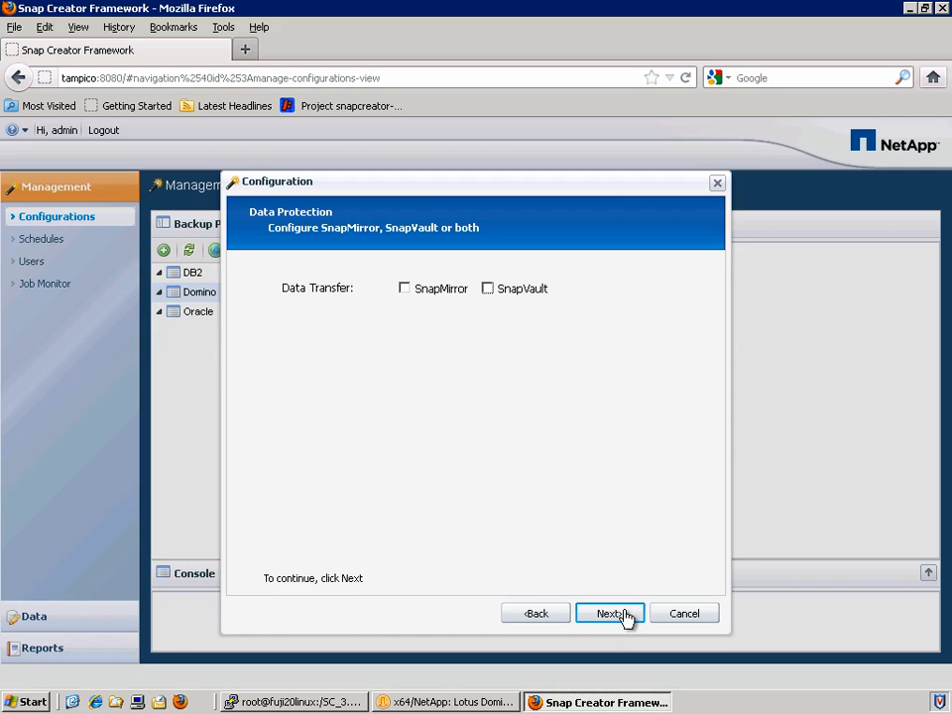
# Leave SnapVault and SnapMirror transfer disabled on Data Protection and proceed to Operations Manager settings
pyautogui.click(506, 292)
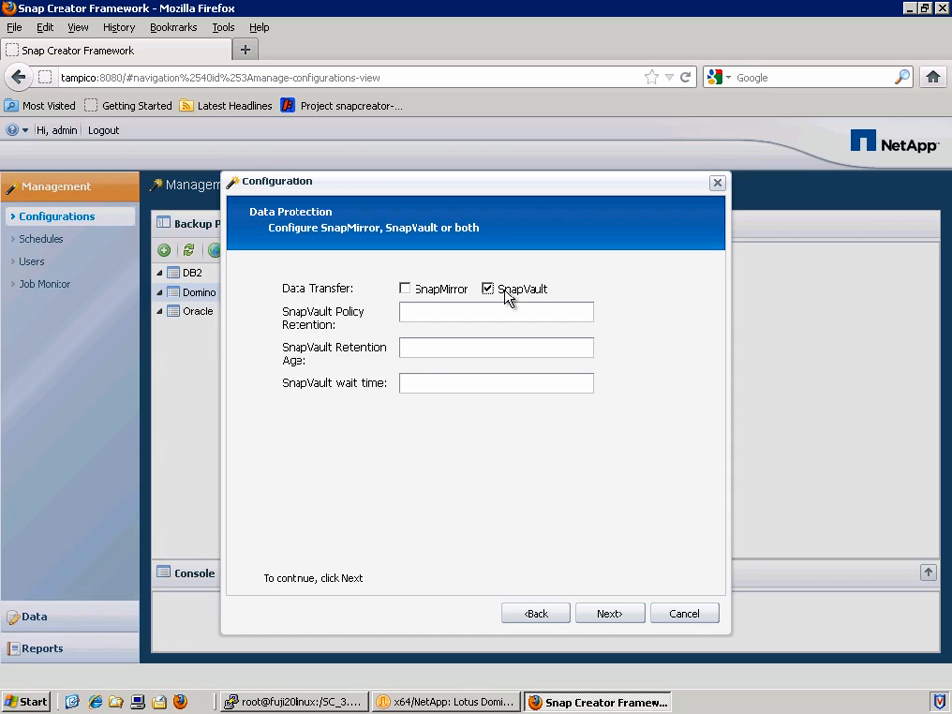
pyautogui.click(506, 291)
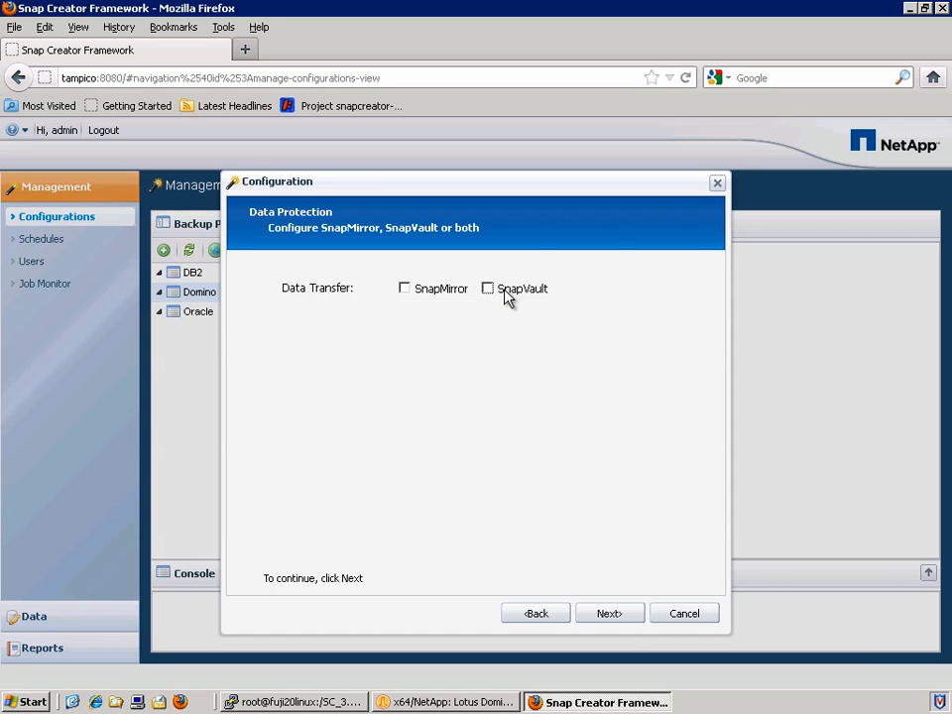
pyautogui.click(628, 616)
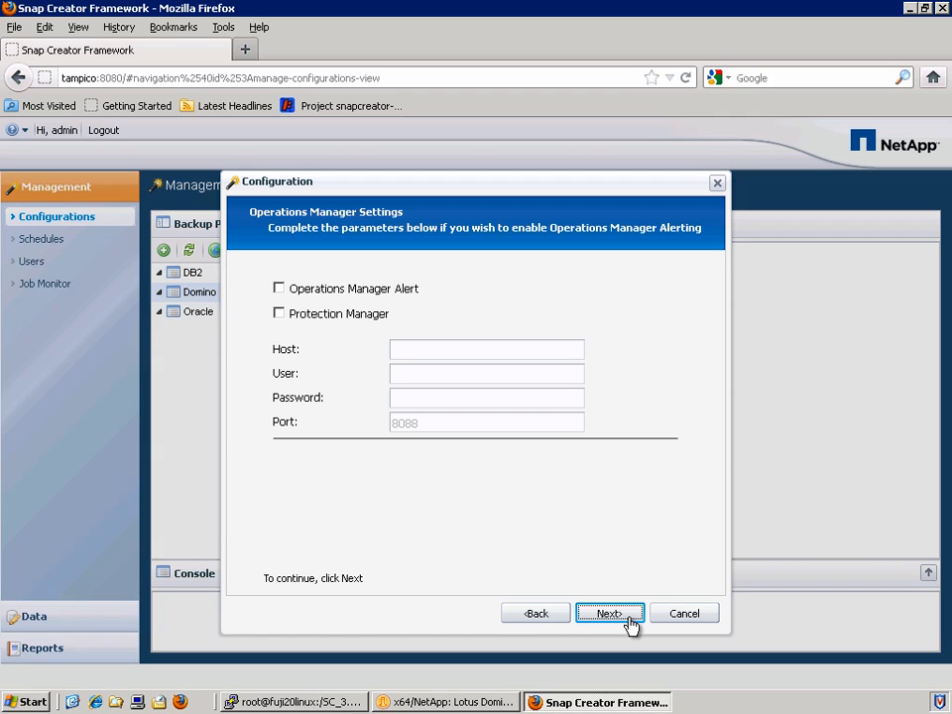
# Skip Operations Manager alerting, review the Tampico summary, and finish creating the configuration
pyautogui.click(629, 616)
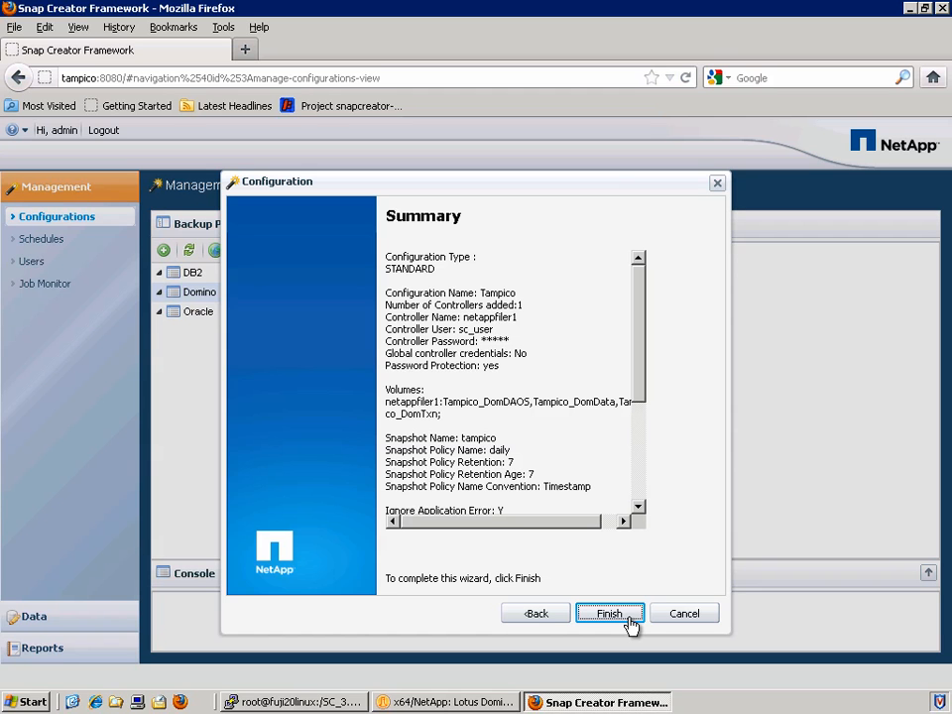
pyautogui.moveTo(640, 406); pyautogui.dragTo(642, 521)
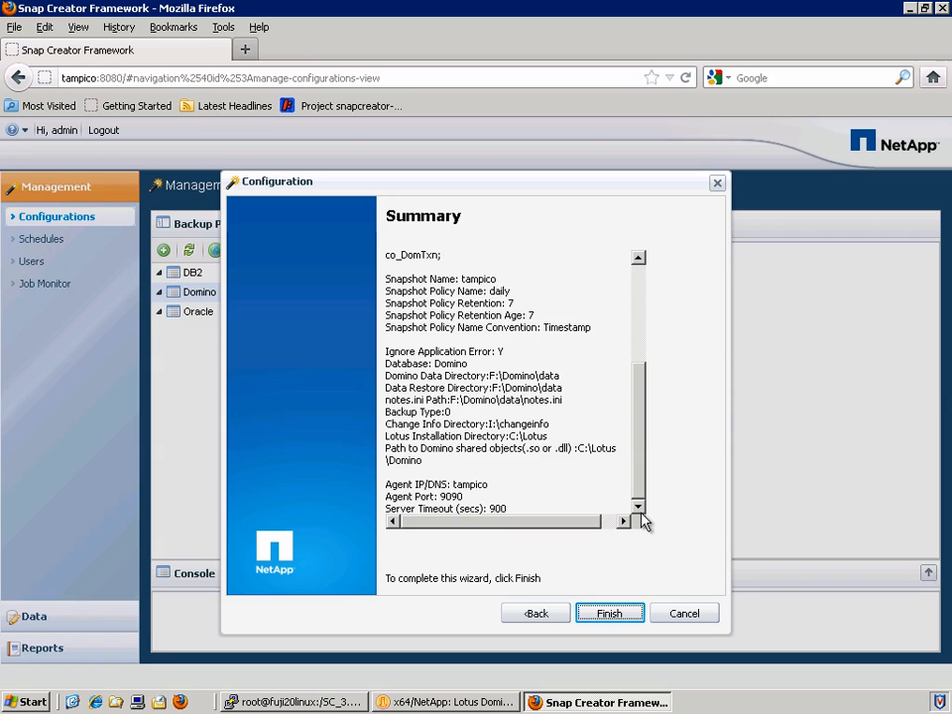
pyautogui.click(609, 614)
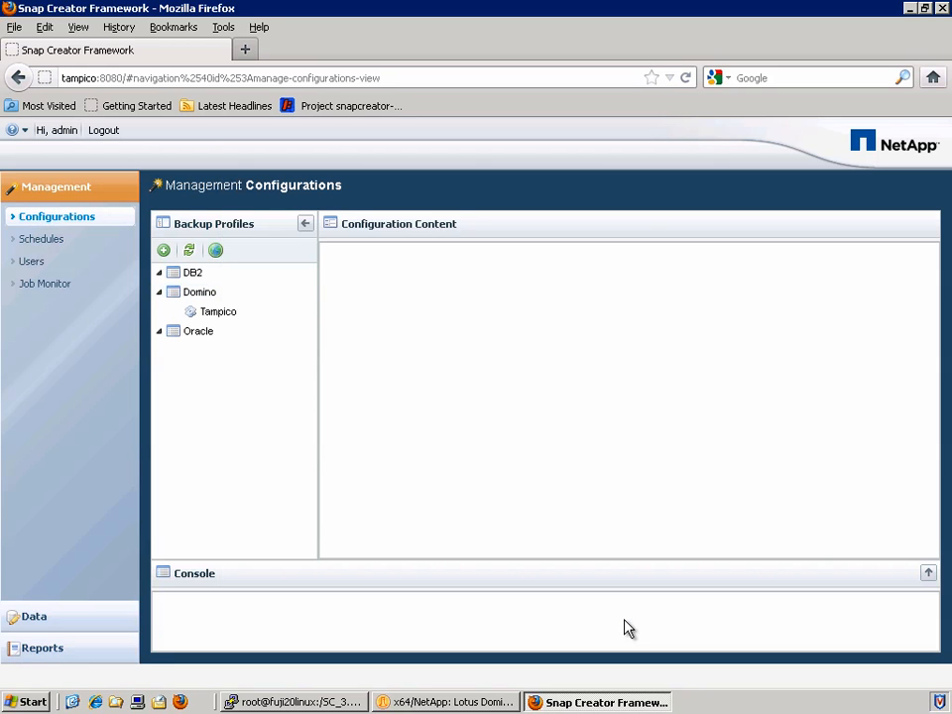
# Change the Tampico agent timeout to 1000, save, and reload the configuration
pyautogui.click(218, 312)
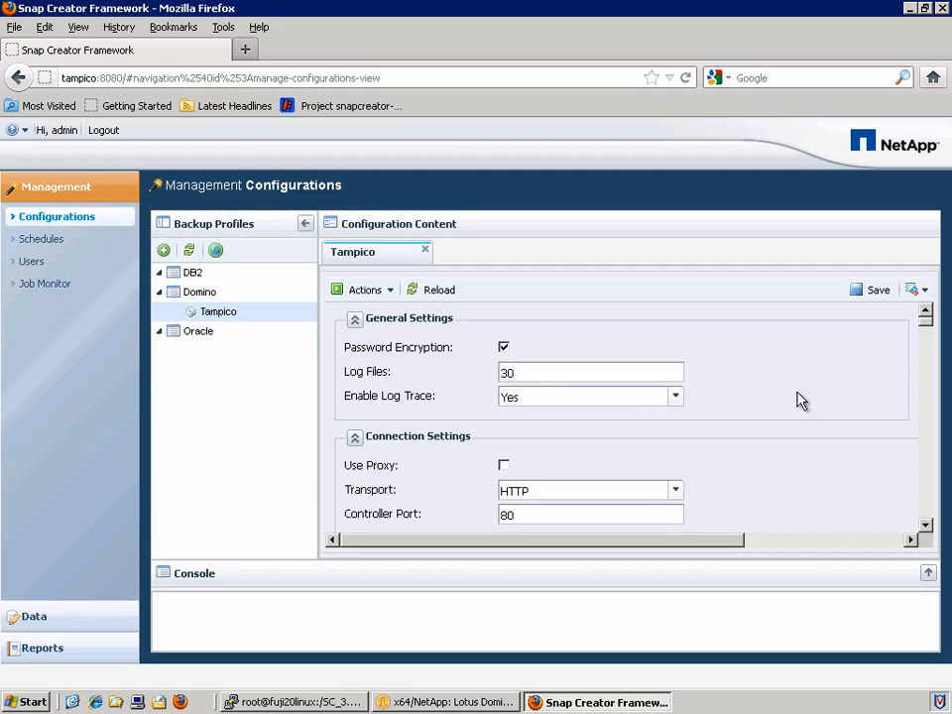
pyautogui.moveTo(927, 329); pyautogui.dragTo(930, 481)
pyautogui.doubleClick(535, 461)
pyautogui.write('1000')
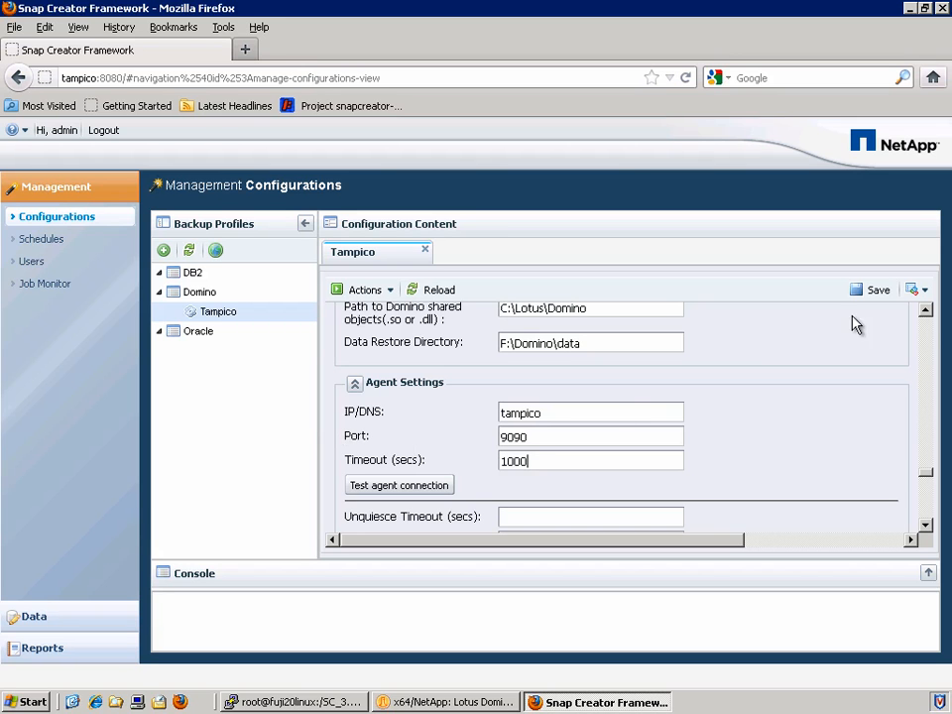
pyautogui.click(878, 290)
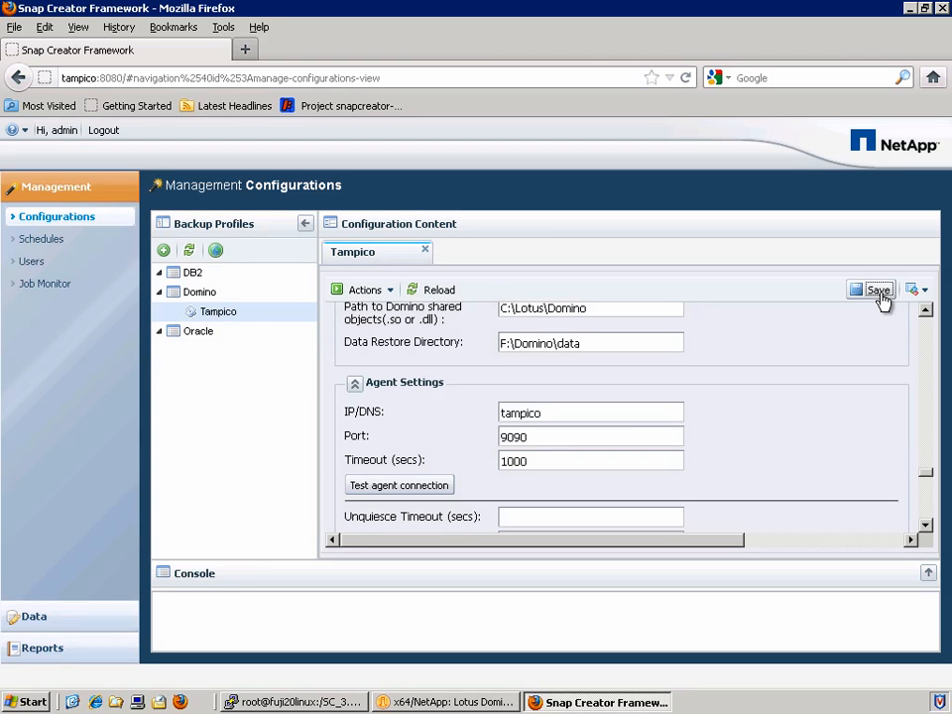
pyautogui.click(445, 295)
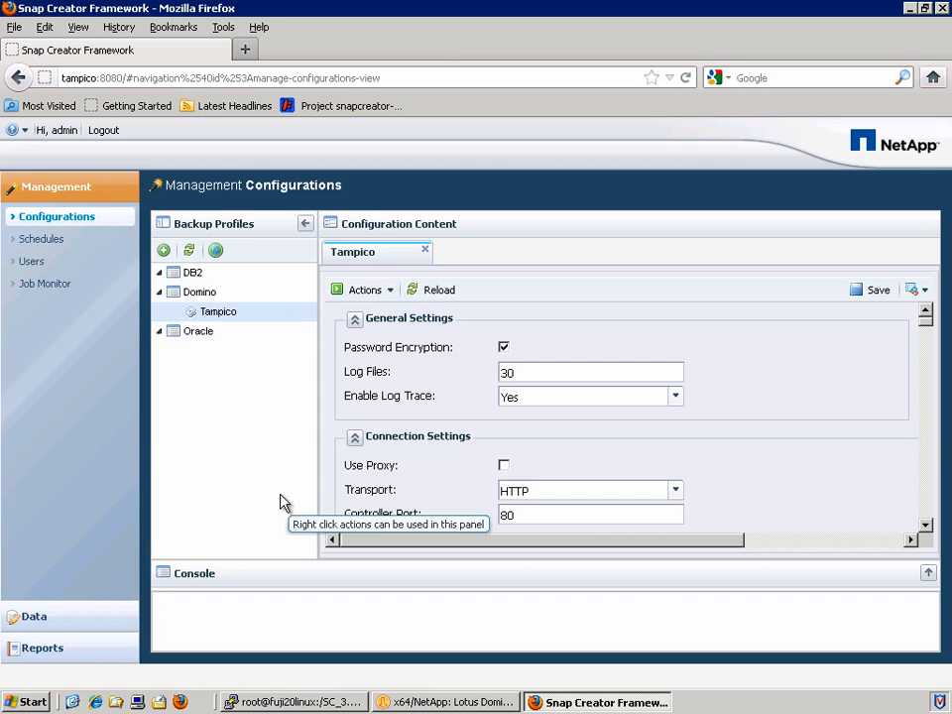
# Start a Snapshot action on Tampico with the daily policy and no extra runtime parameters
pyautogui.click(386, 293)
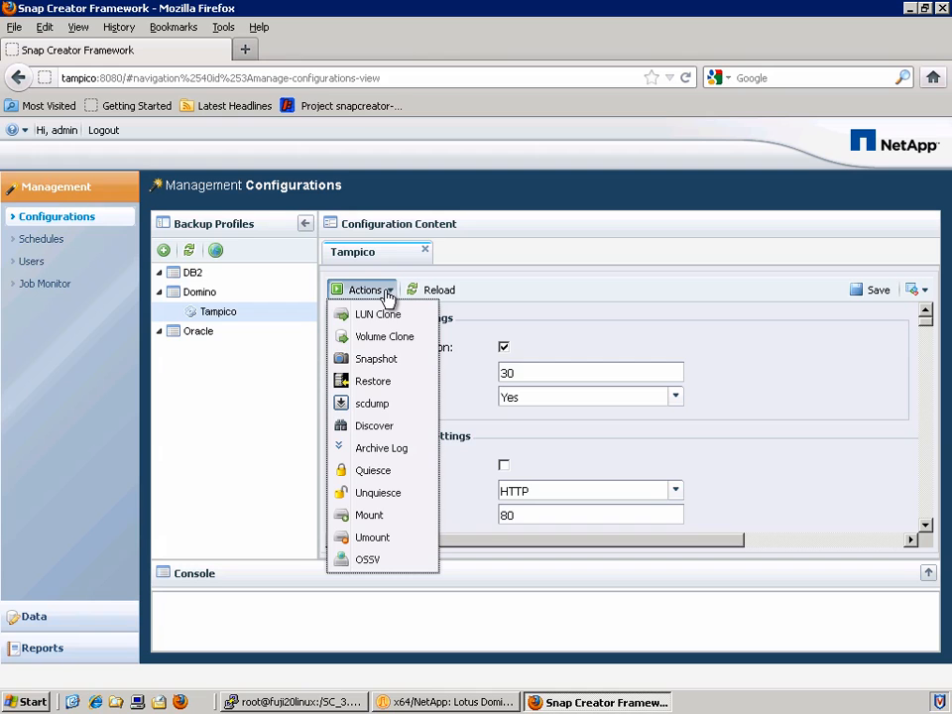
pyautogui.click(399, 361)
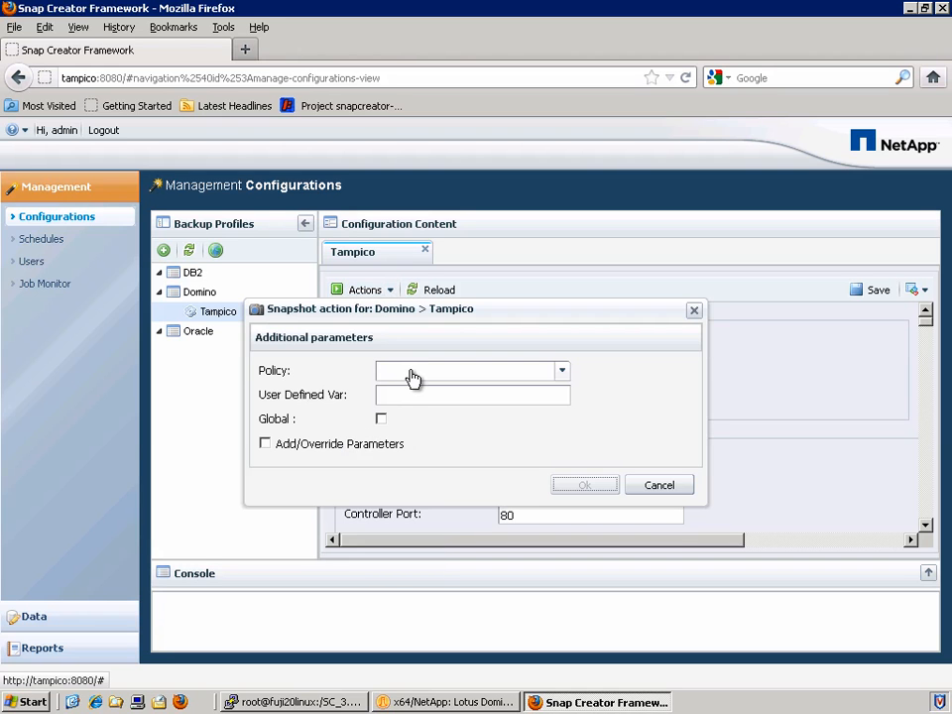
pyautogui.click(411, 370)
pyautogui.click(402, 407)
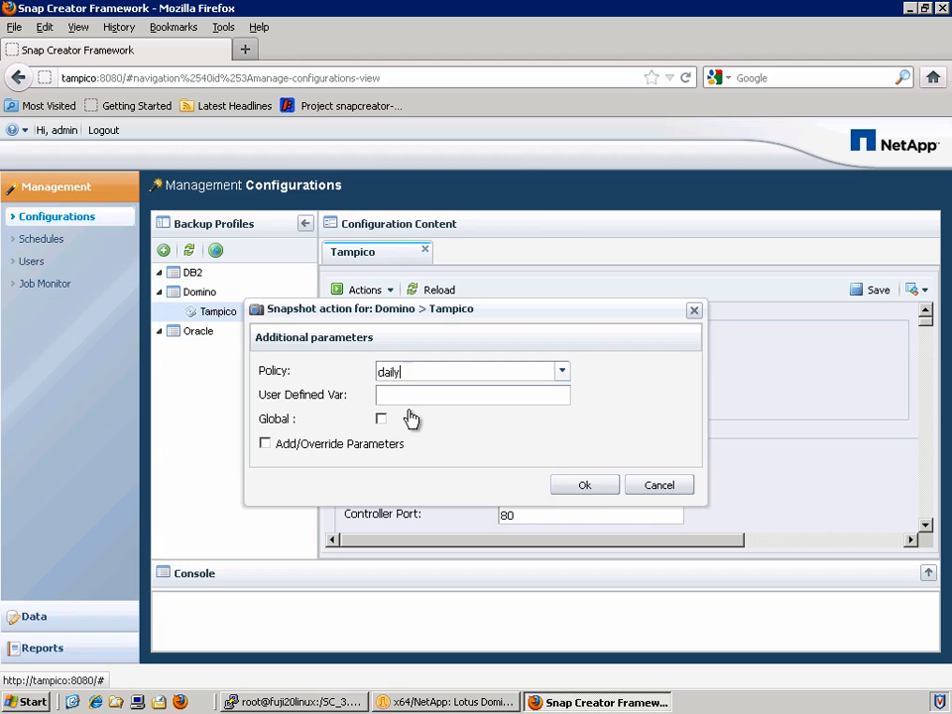
pyautogui.click(391, 396)
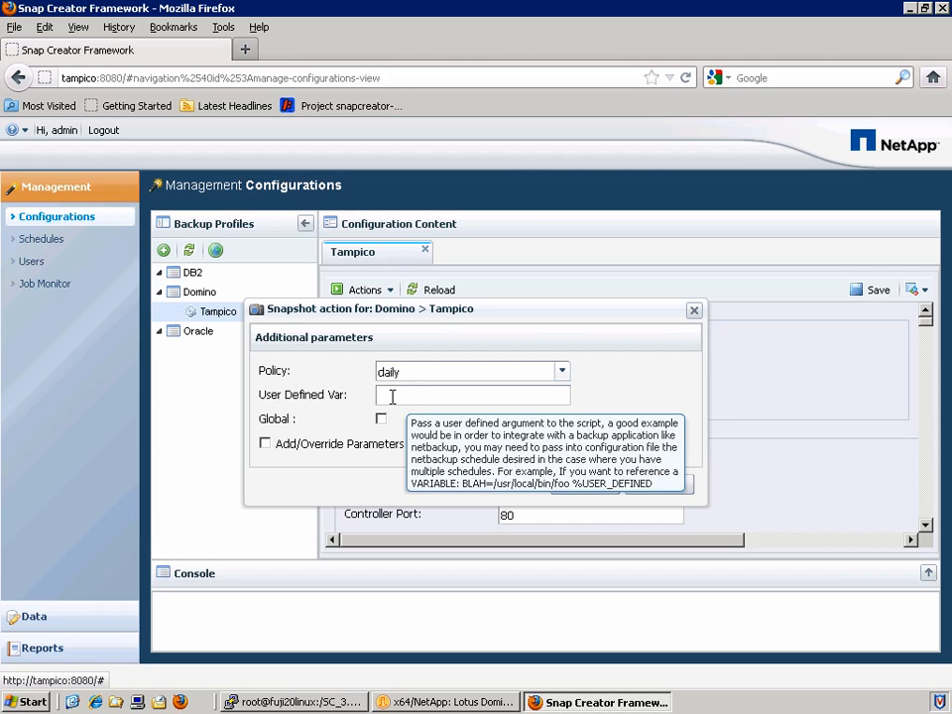
pyautogui.click(264, 444)
pyautogui.click(265, 444)
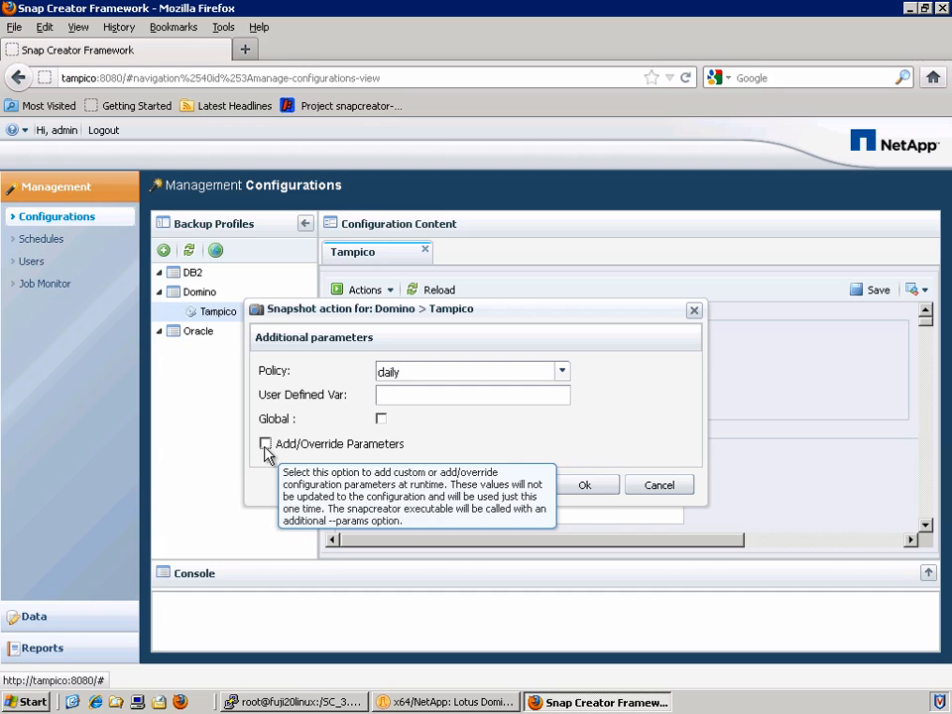
pyautogui.click(585, 485)
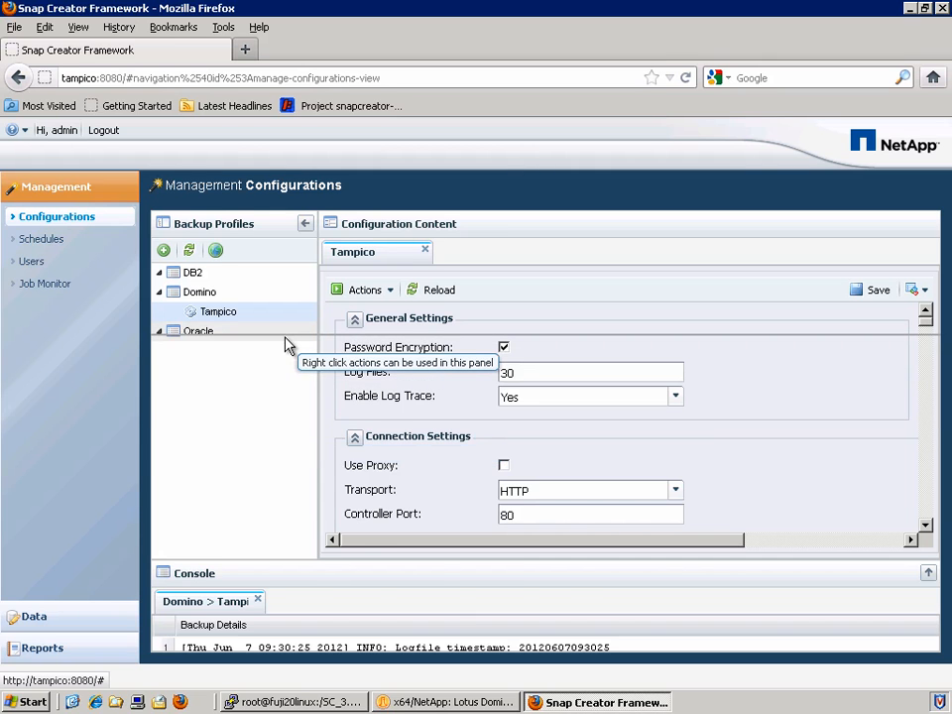
# Enlarge the console and review the database quiesce log lines, which finished successfully
pyautogui.moveTo(286, 344); pyautogui.dragTo(283, 337)
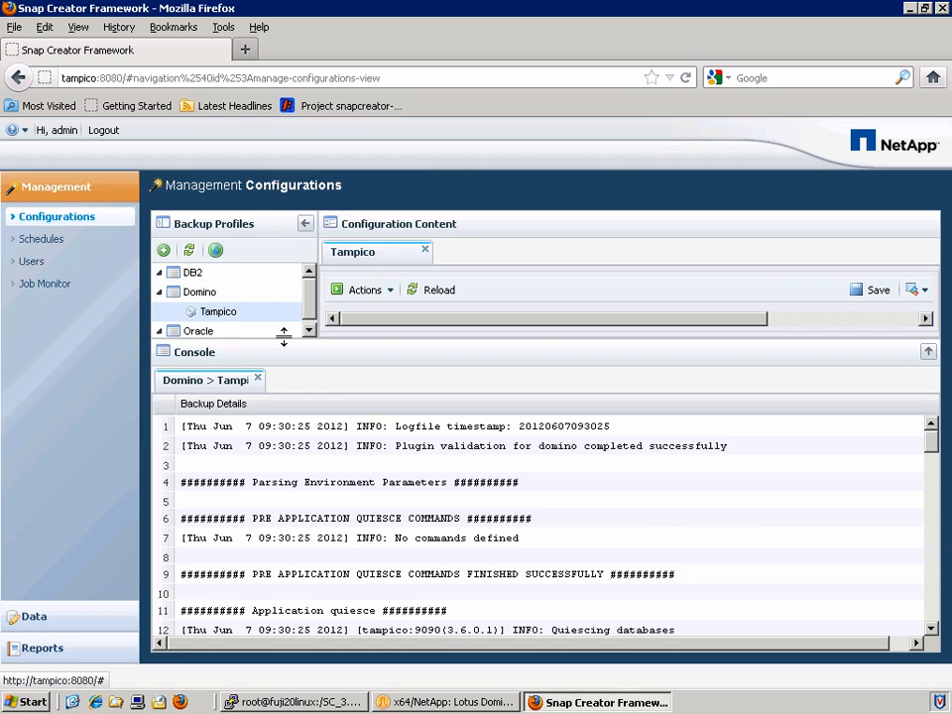
pyautogui.click(391, 520)
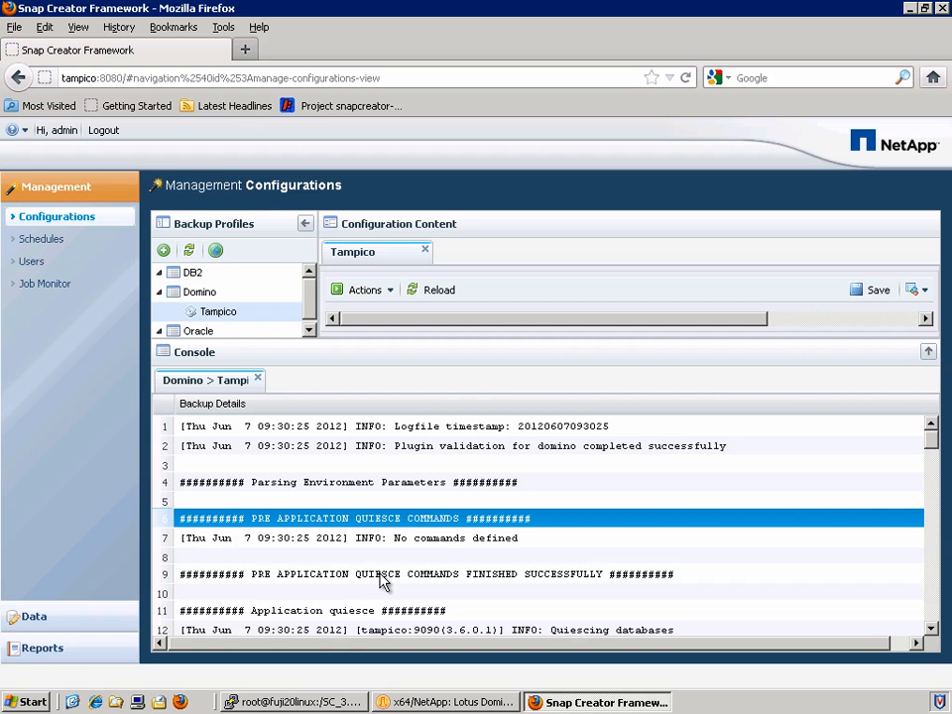
pyautogui.click(378, 612)
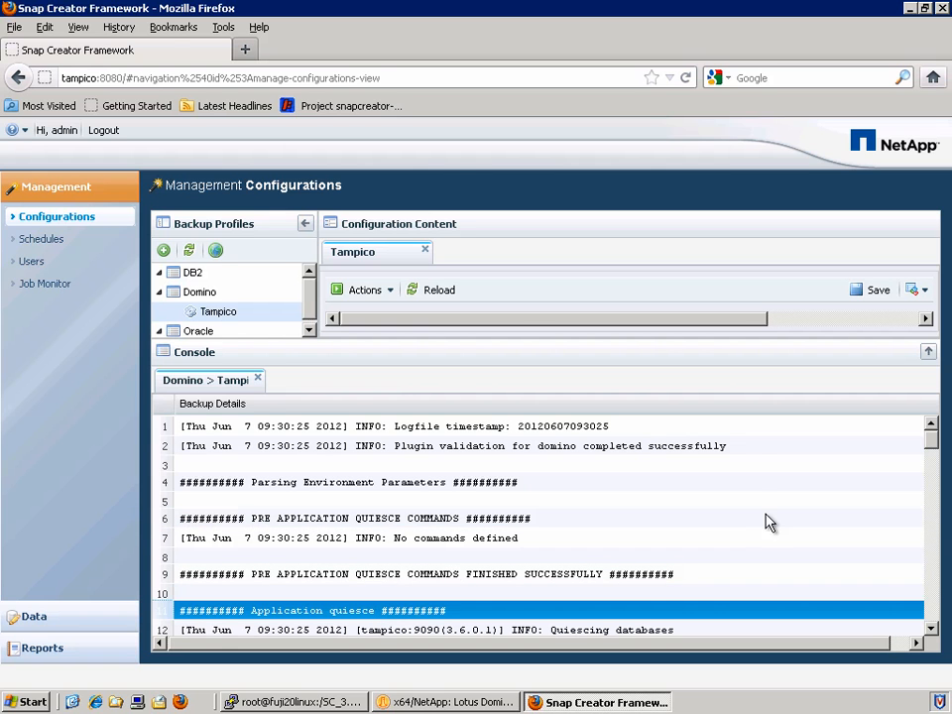
pyautogui.click(932, 630)
pyautogui.click(616, 499)
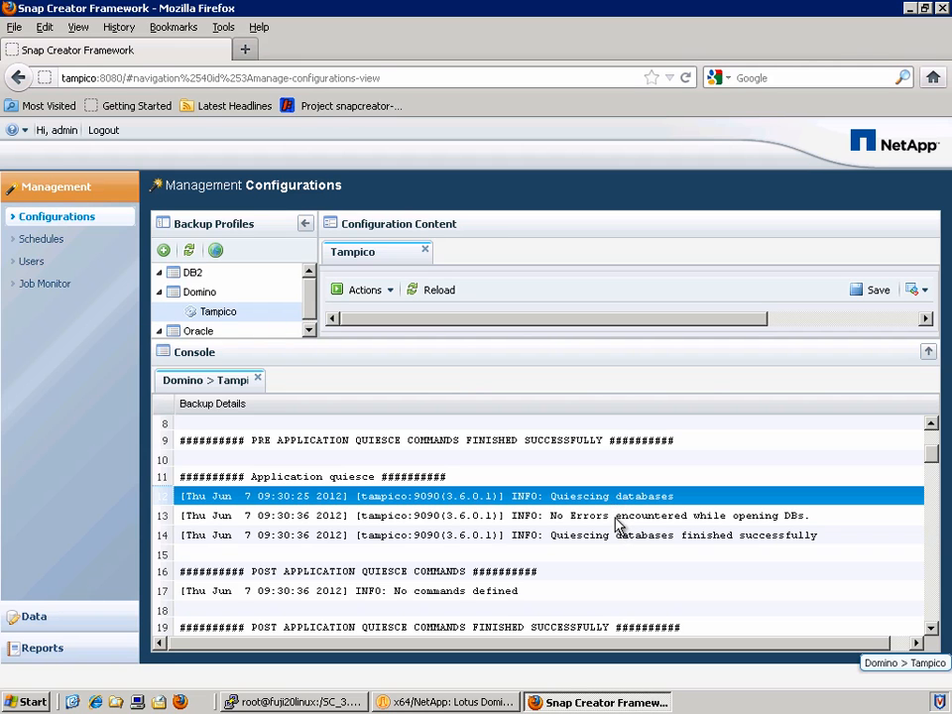
pyautogui.click(614, 516)
pyautogui.click(612, 536)
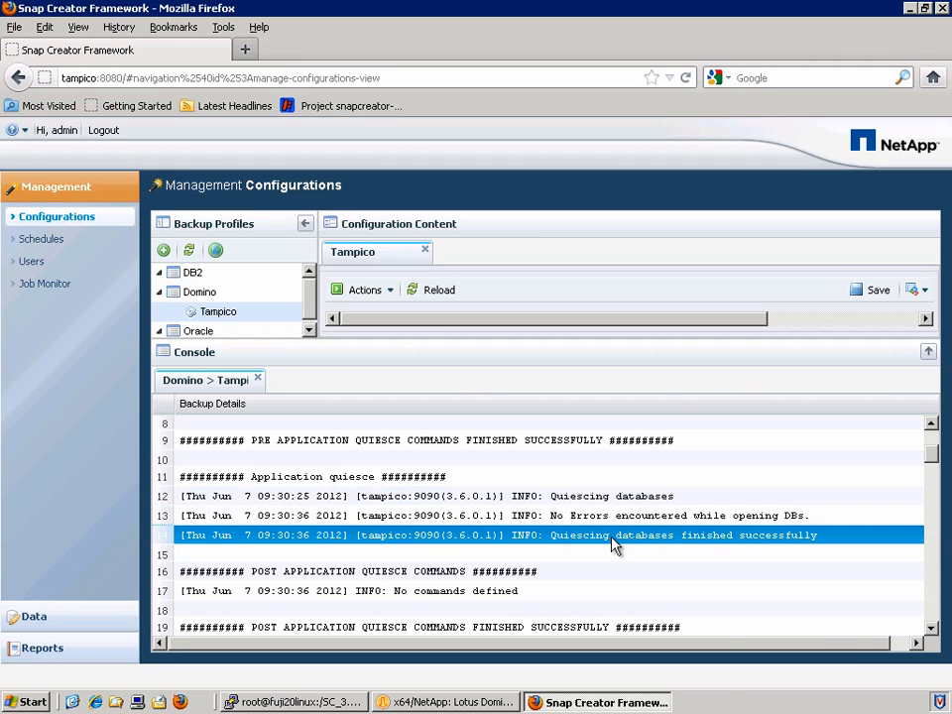
# Scroll to the Info ASUP, Tampico_DomDAOS information gathering and Creating snapshot(s) log steps
pyautogui.click(930, 629)
pyautogui.click(929, 628)
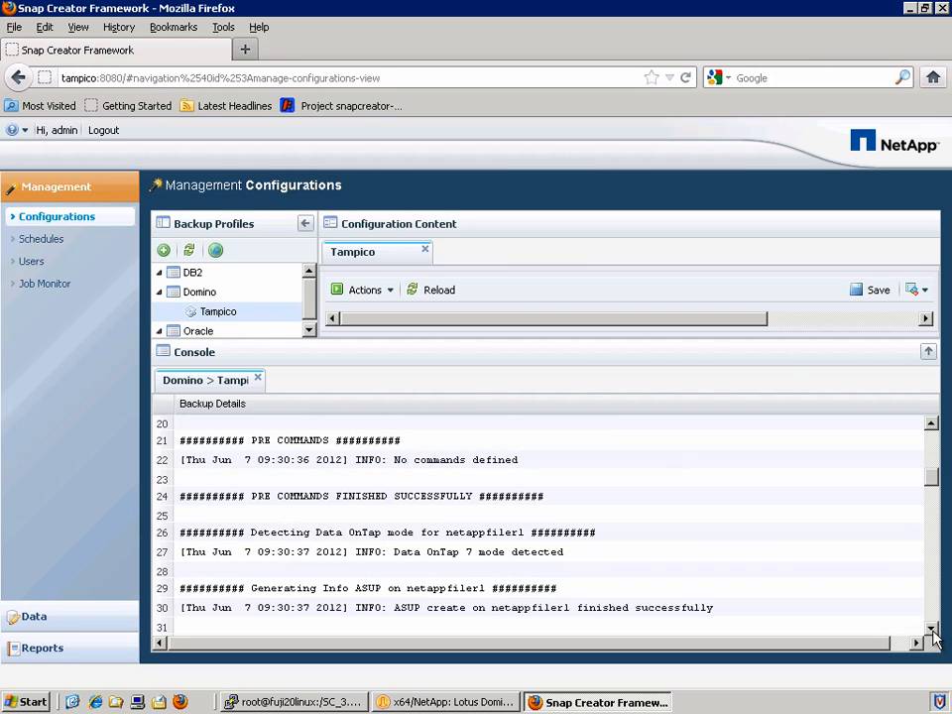
pyautogui.click(930, 628)
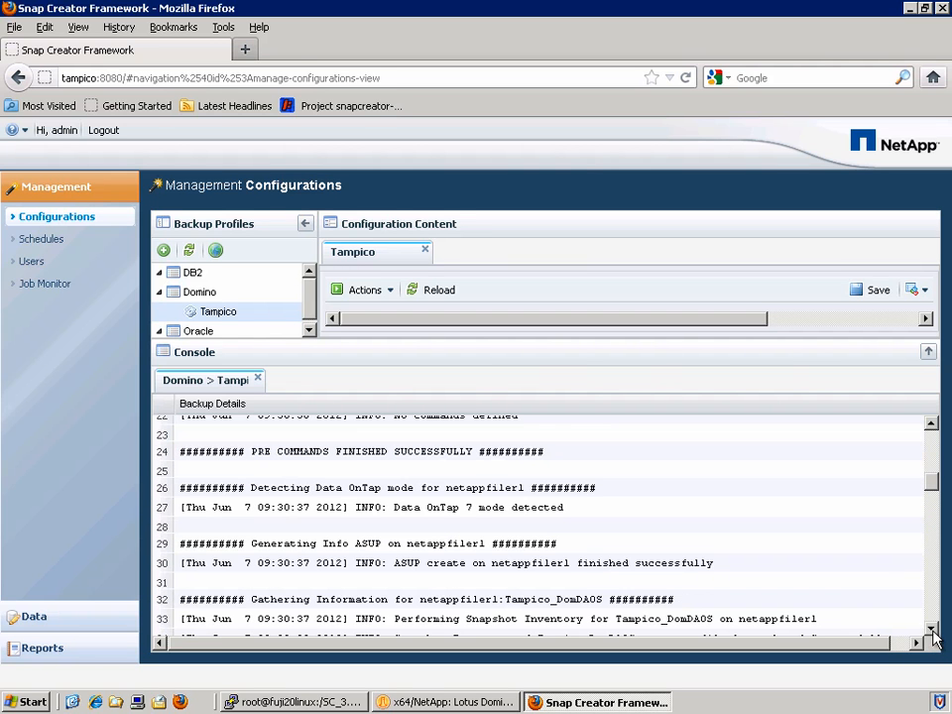
pyautogui.click(343, 546)
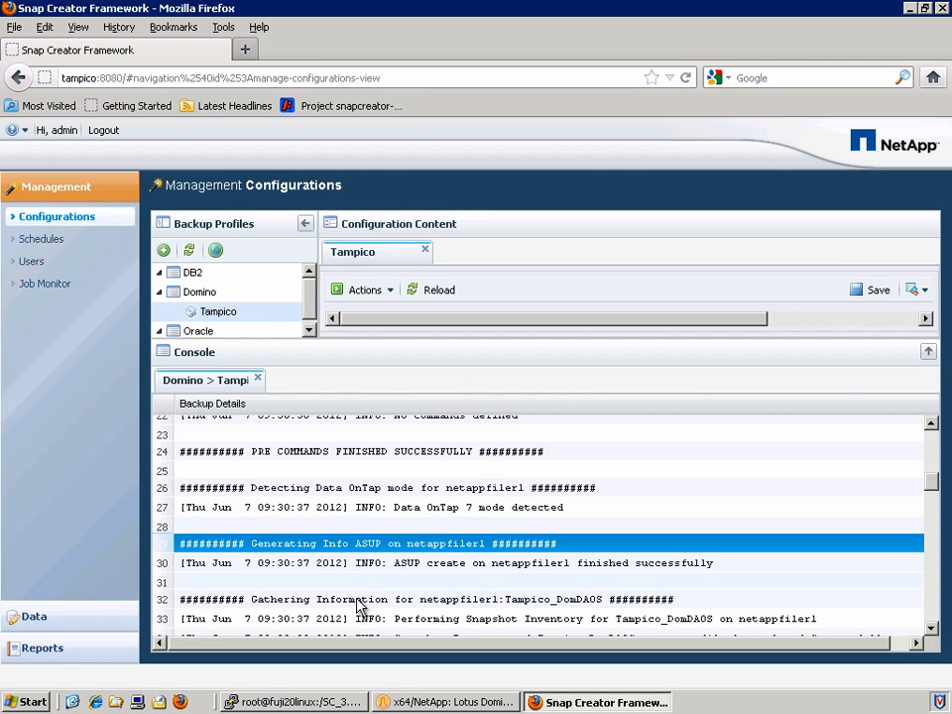
pyautogui.click(369, 608)
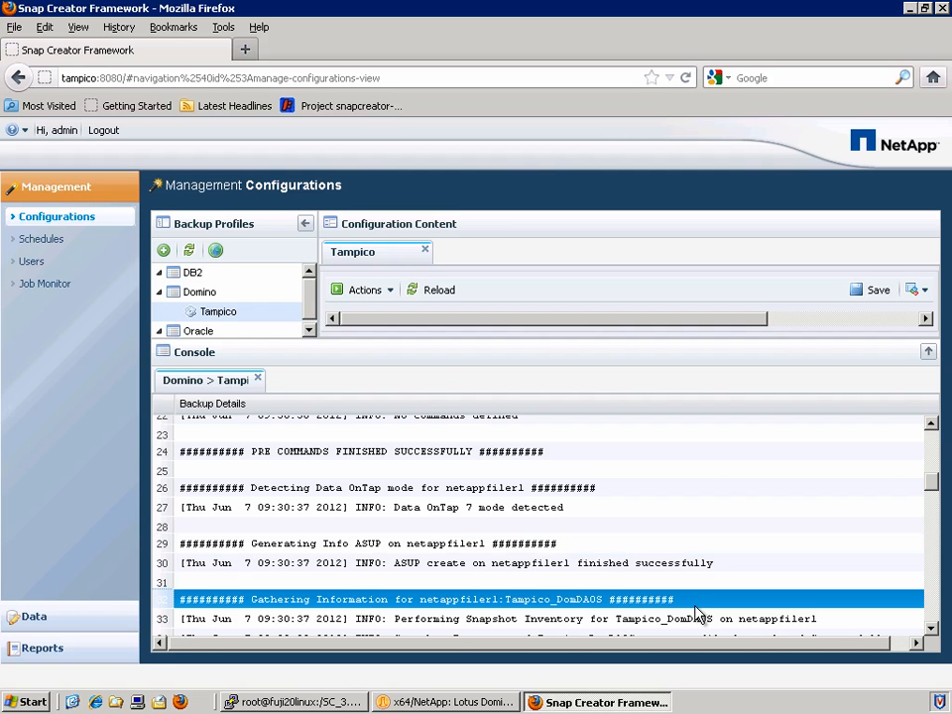
pyautogui.click(932, 628)
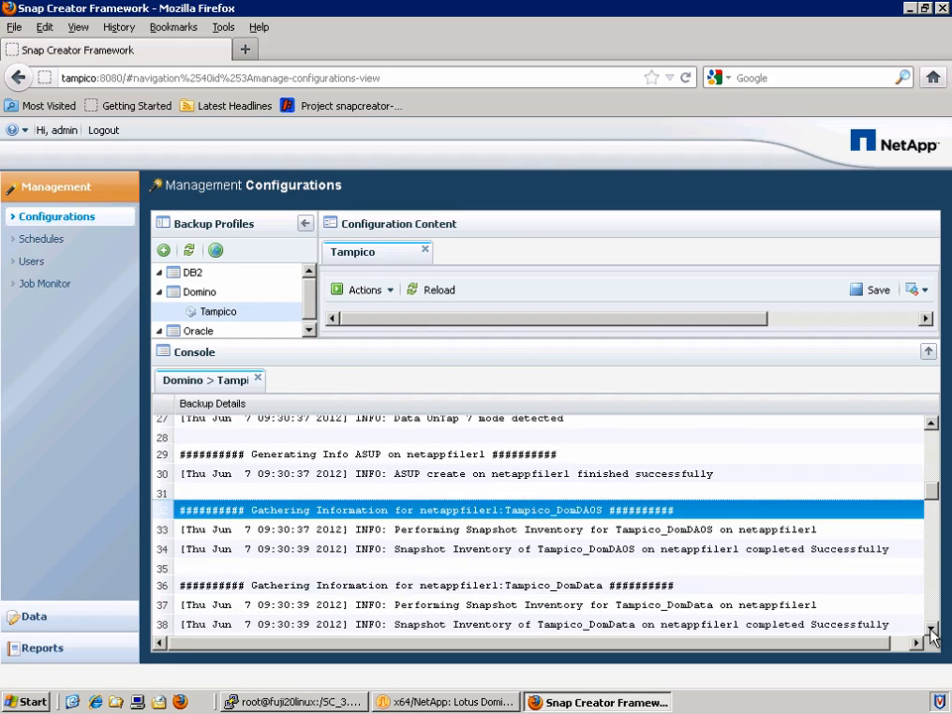
pyautogui.click(932, 631)
pyautogui.click(932, 630)
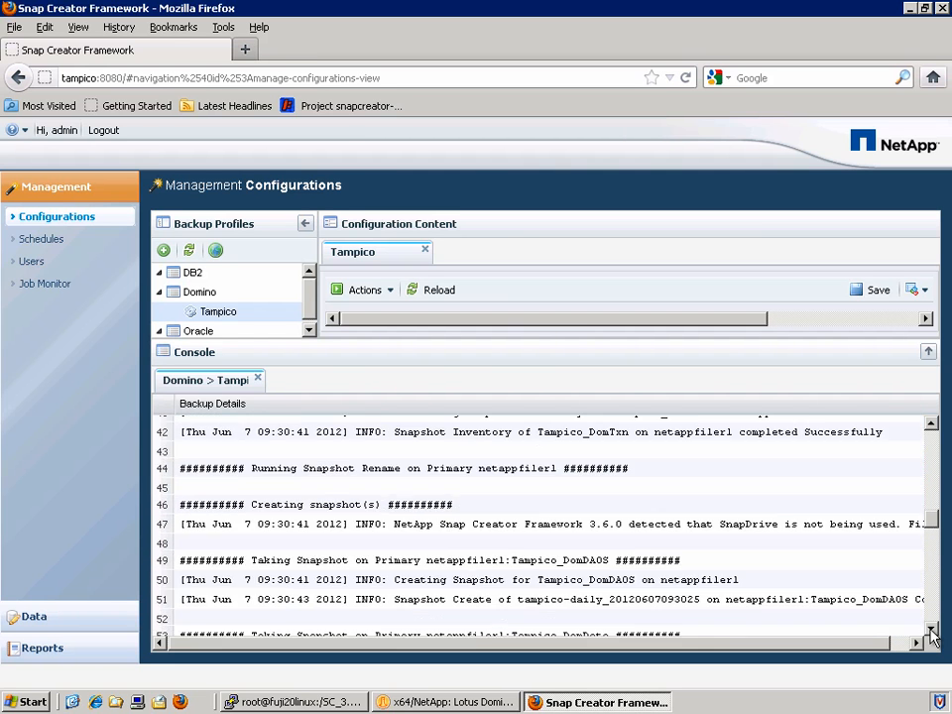
pyautogui.click(339, 507)
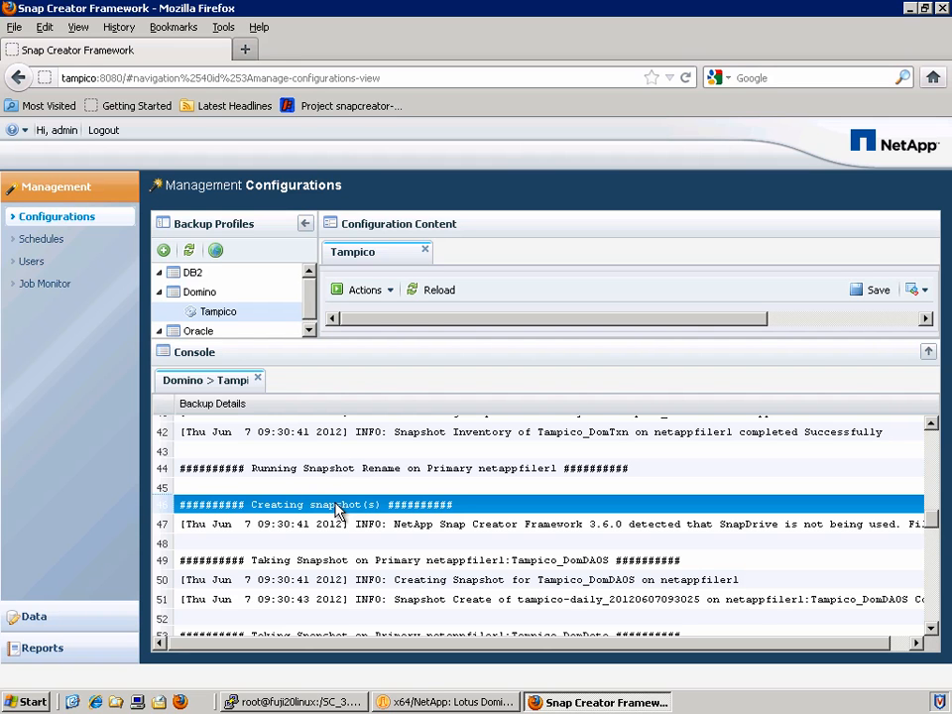
# Review the unquiesce log steps, confirming the databases unquiesced successfully
pyautogui.click(931, 631)
pyautogui.click(932, 631)
pyautogui.click(931, 630)
pyautogui.click(931, 631)
pyautogui.click(931, 630)
pyautogui.click(932, 631)
pyautogui.click(932, 630)
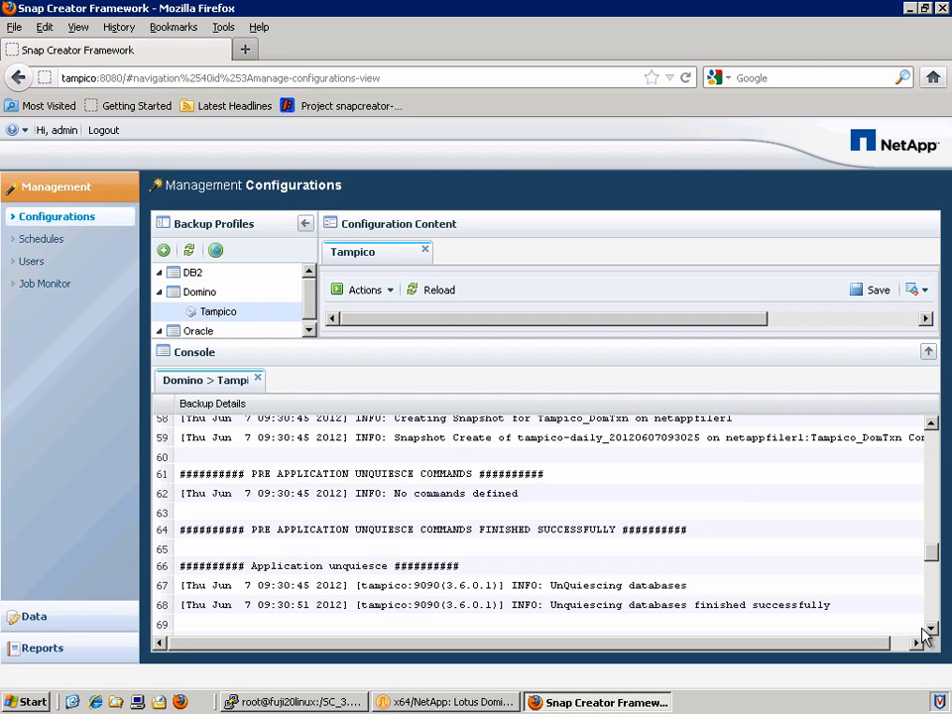
pyautogui.click(335, 477)
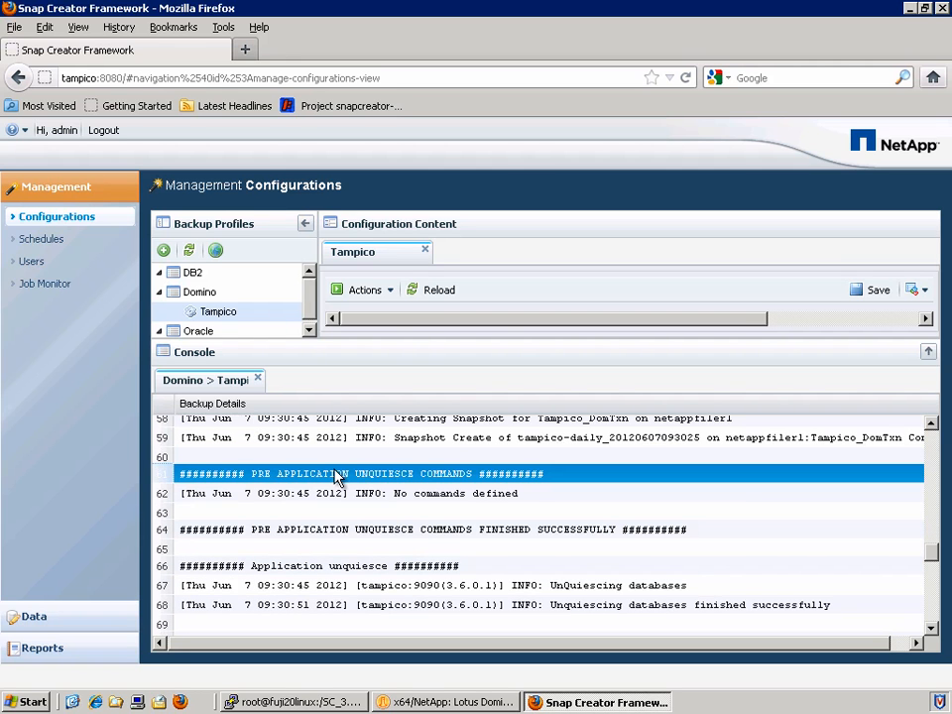
pyautogui.click(327, 573)
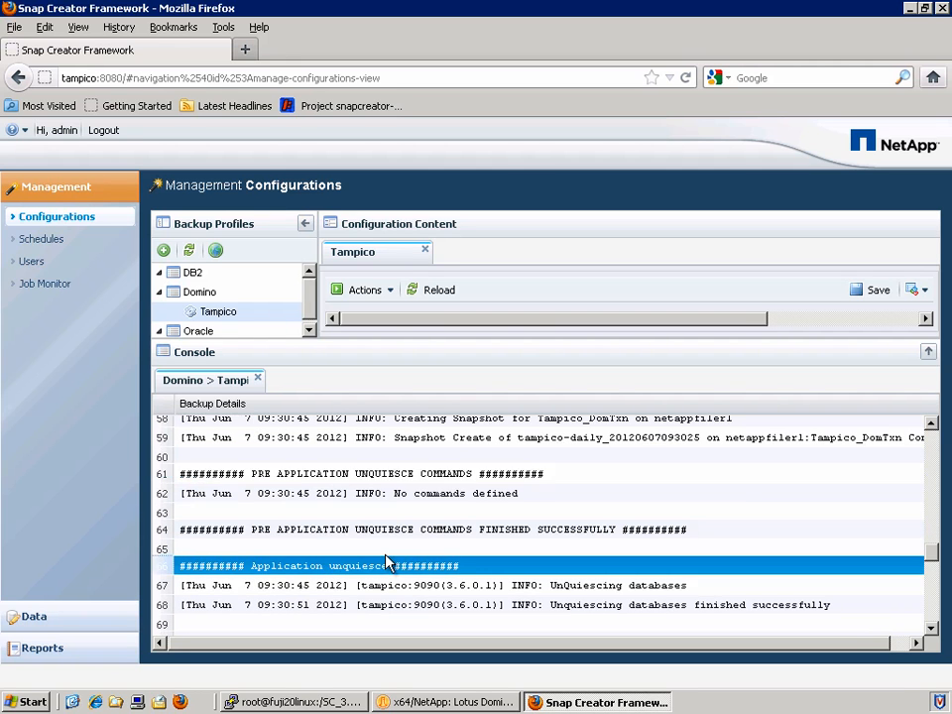
pyautogui.click(932, 630)
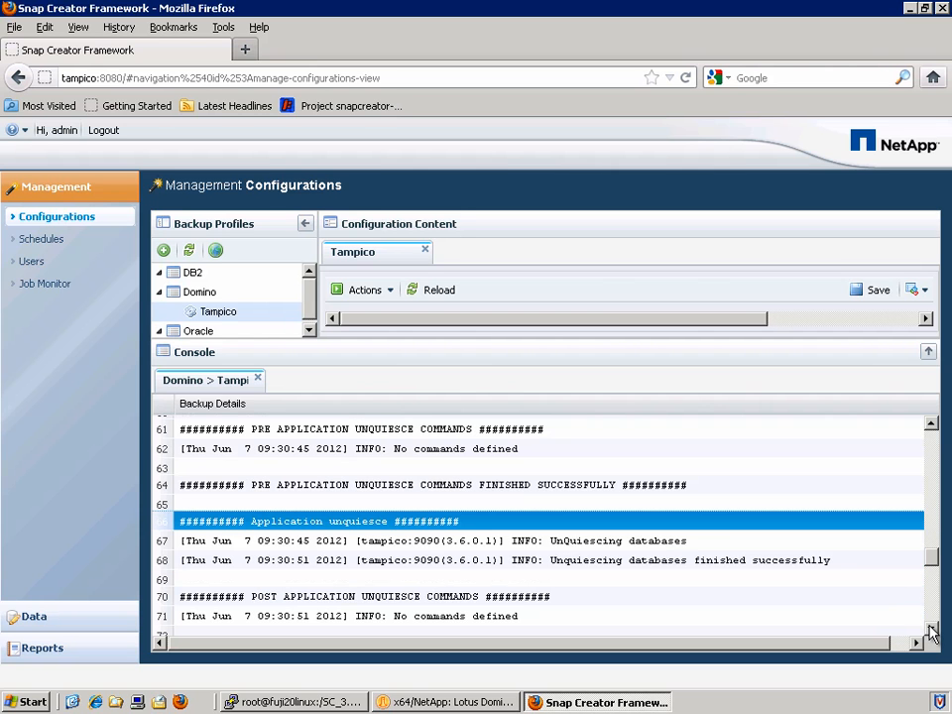
pyautogui.click(712, 561)
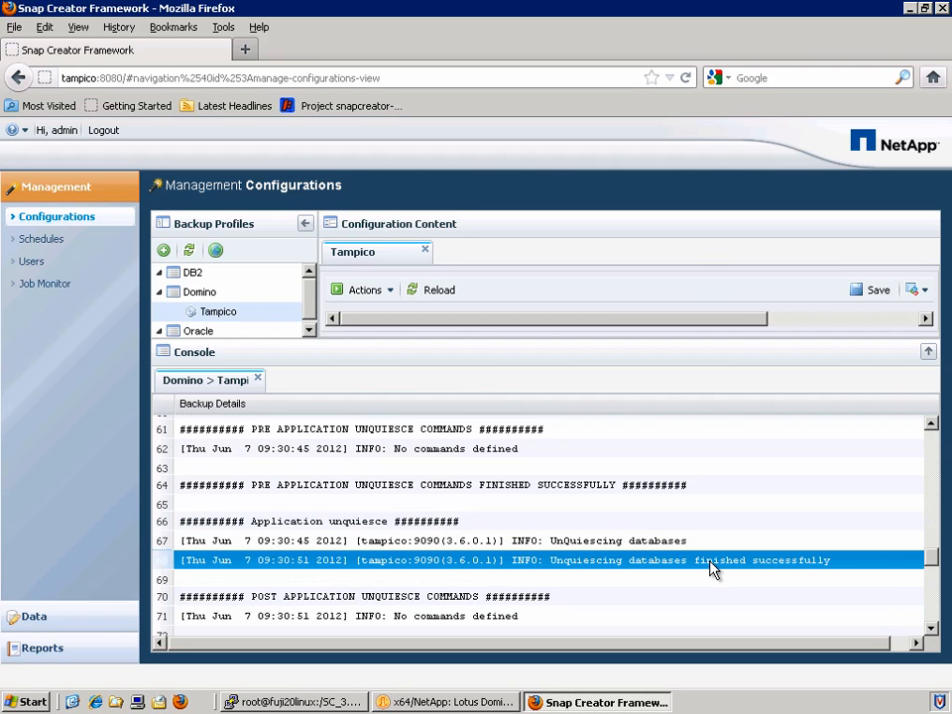
# Scroll past the Snapshot Delete step to the final 'finished successfully' log line
pyautogui.click(930, 630)
pyautogui.click(929, 631)
pyautogui.click(929, 630)
pyautogui.click(930, 631)
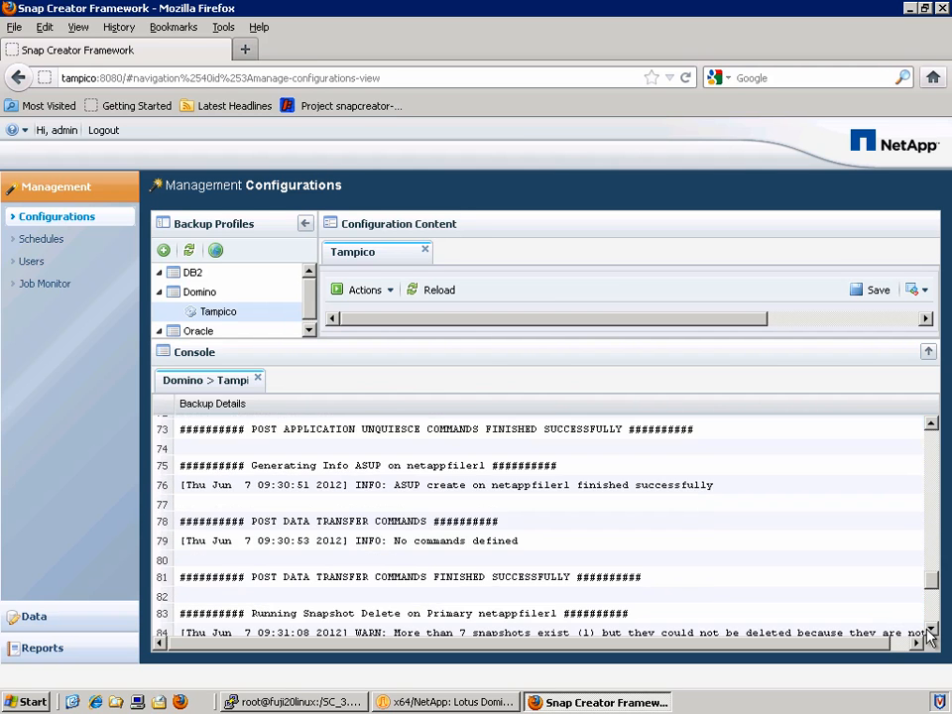
pyautogui.click(930, 631)
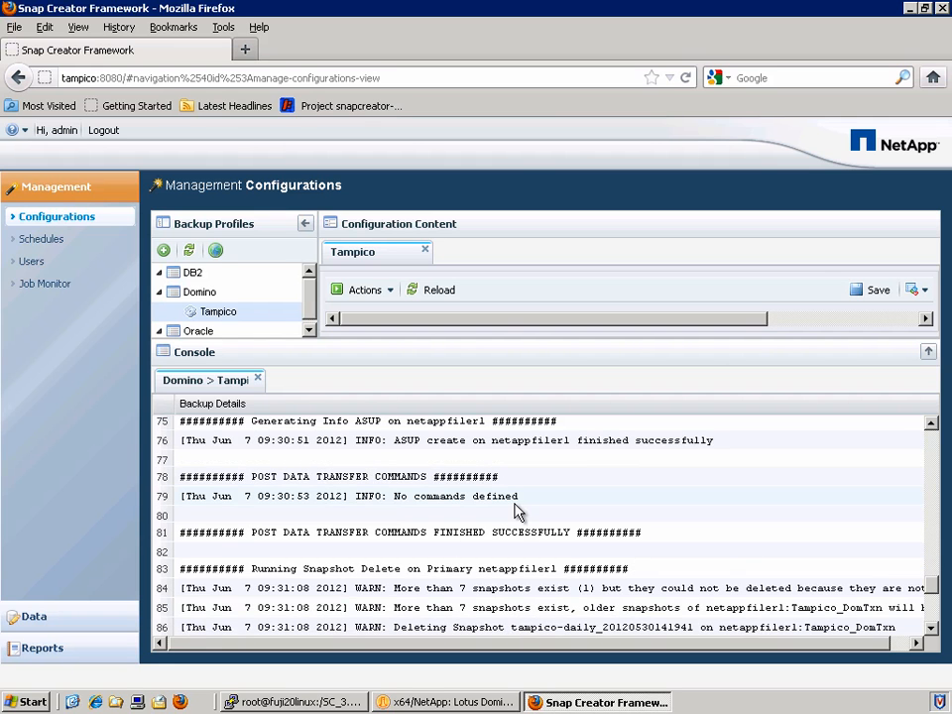
pyautogui.click(402, 570)
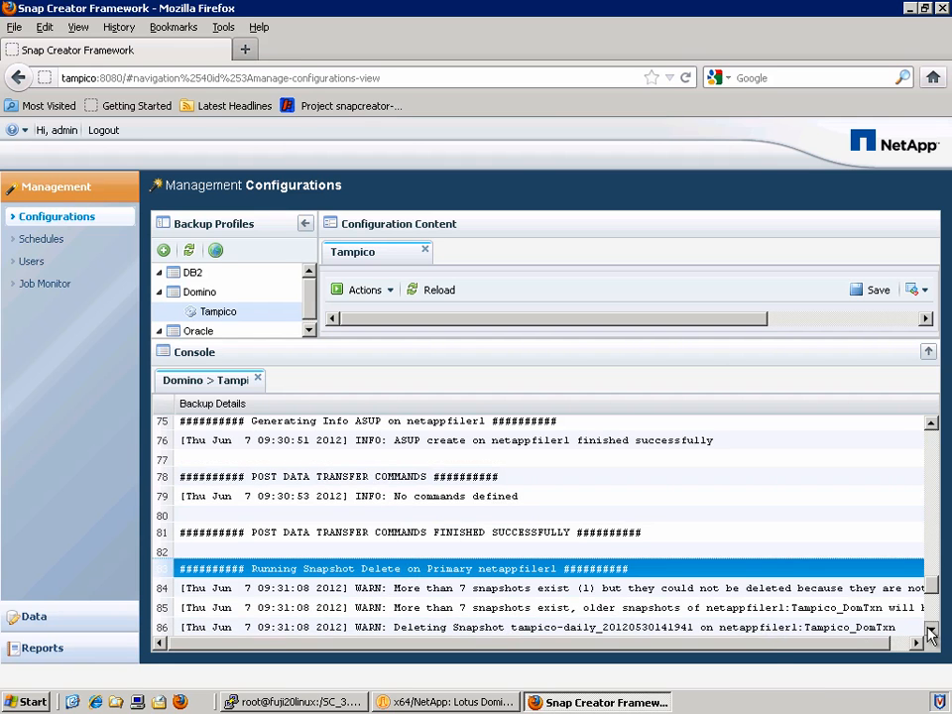
pyautogui.click(929, 631)
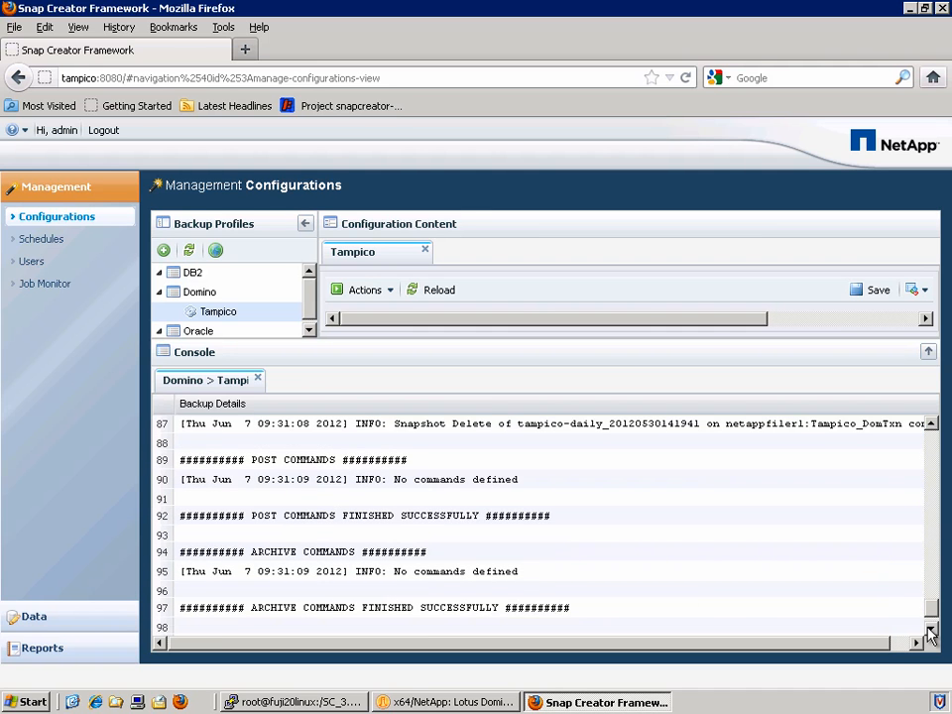
pyautogui.click(930, 631)
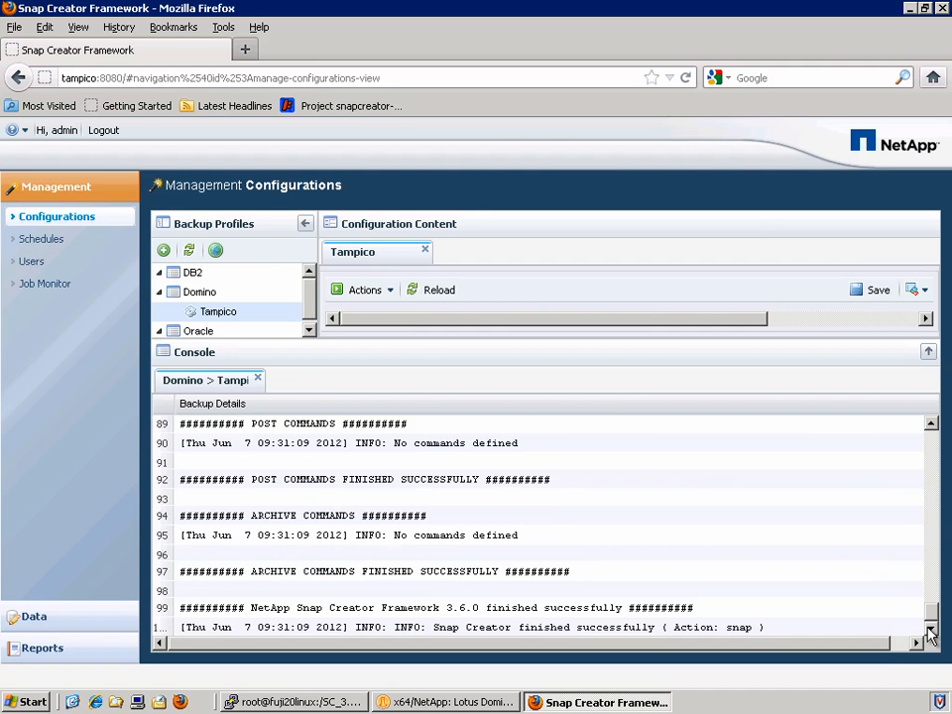
pyautogui.click(424, 613)
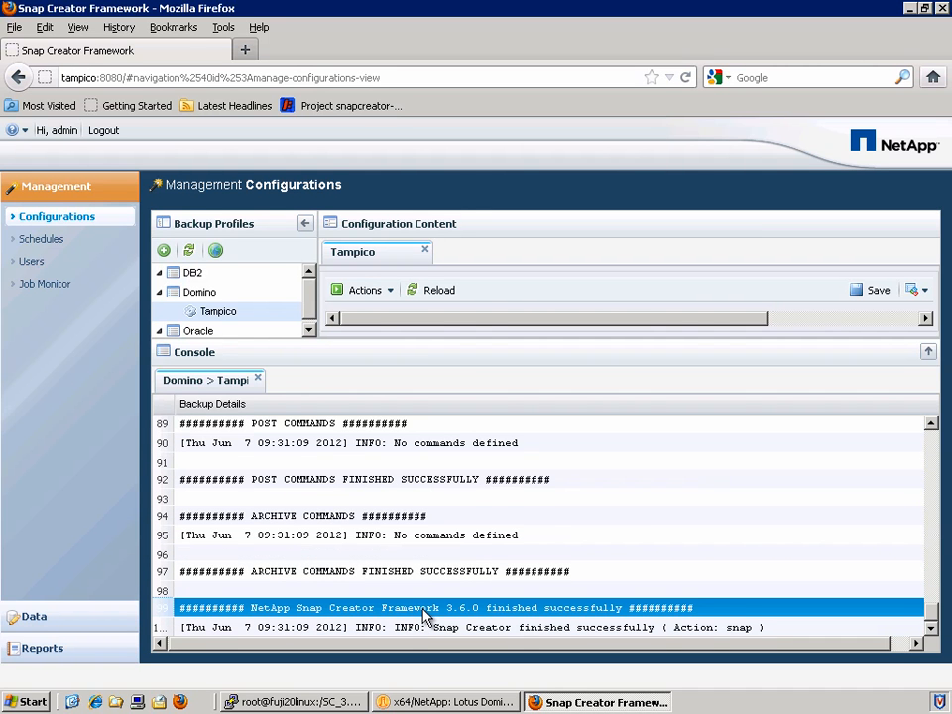